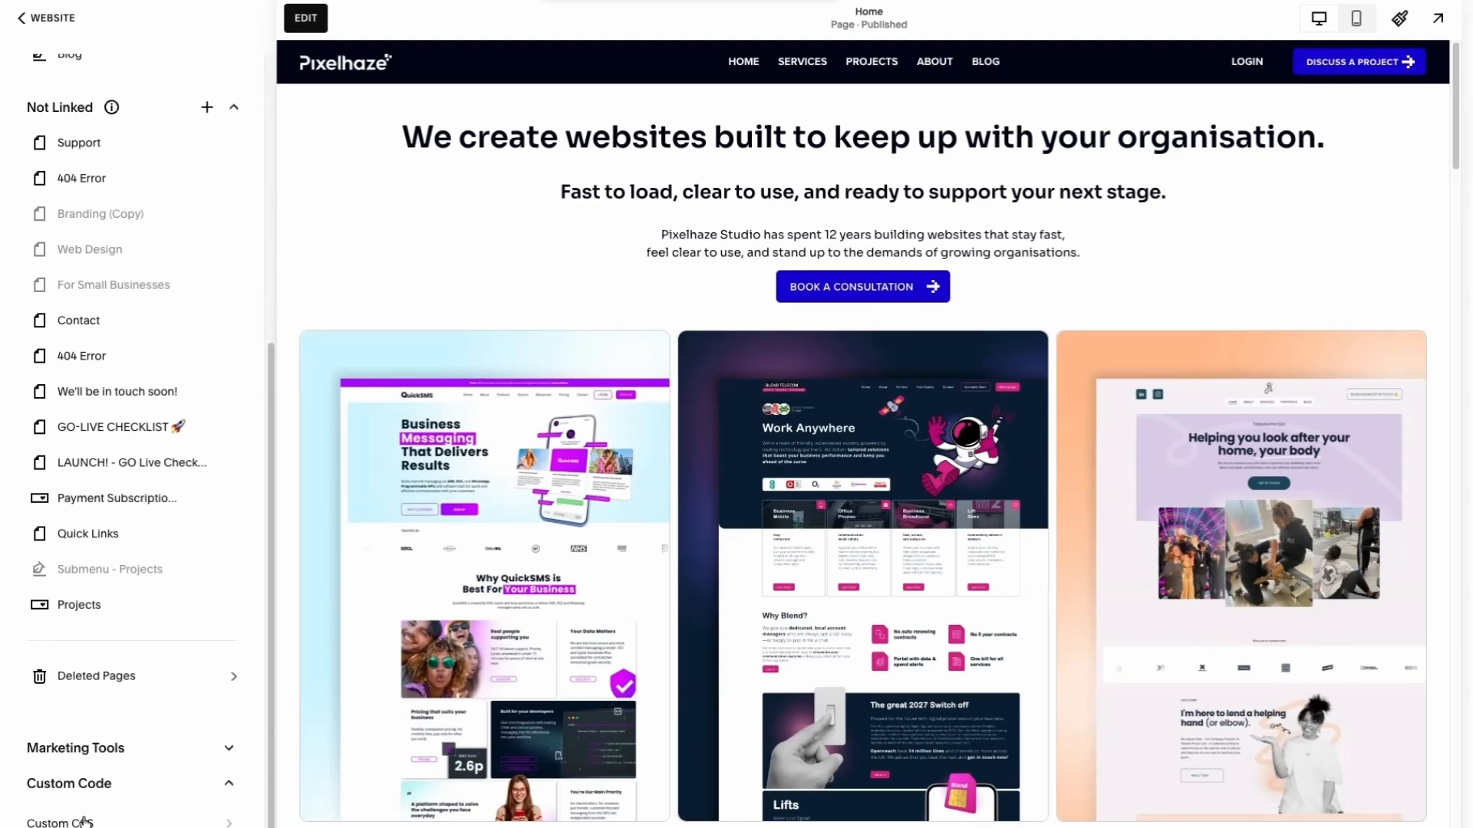
Open the site's Custom CSS and highlight the code block for the custom icon in the navigation button
{"action": "left_click", "coordinate": [84, 822]}
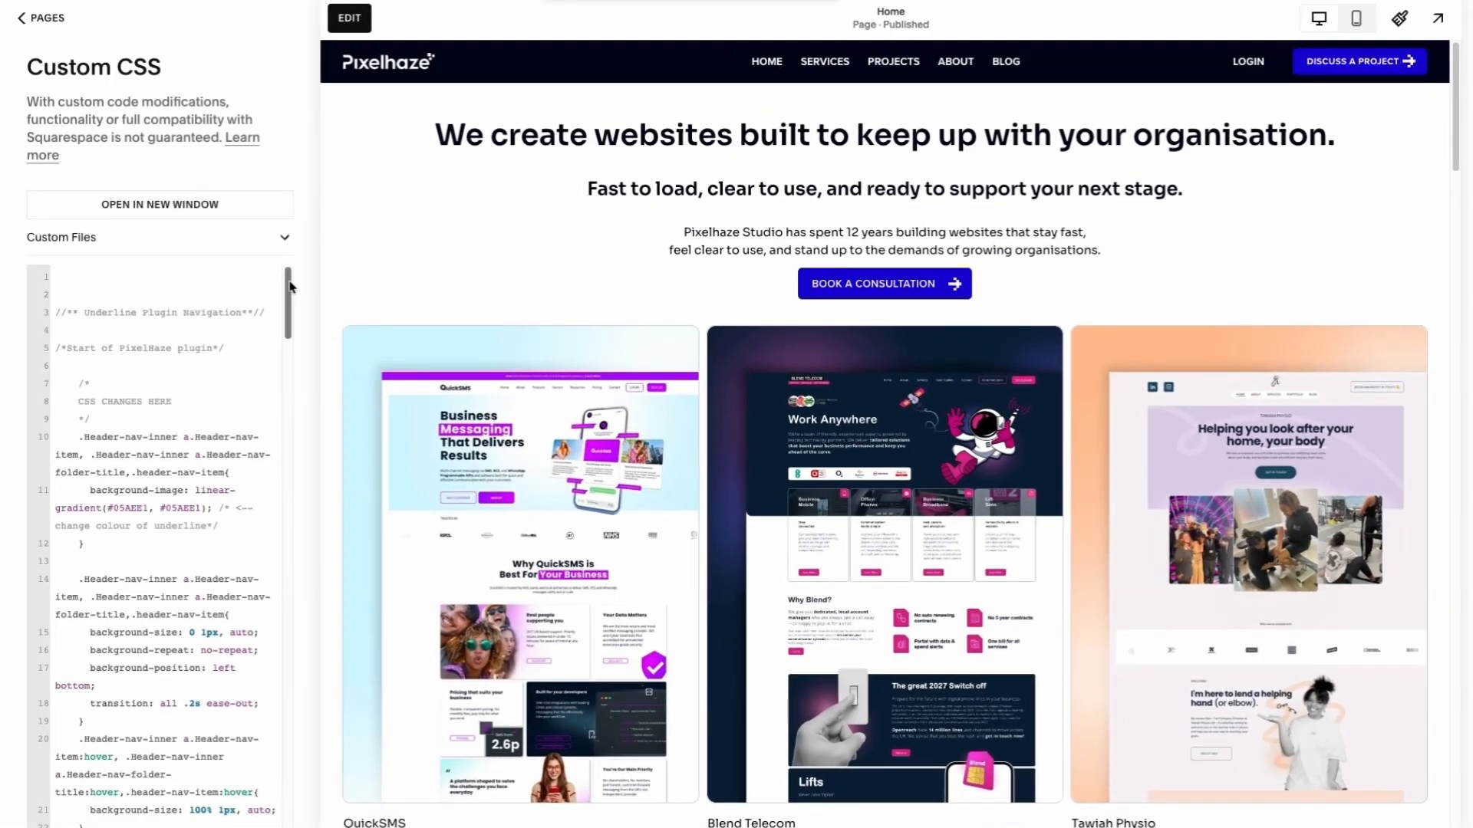
{"action": "left_click_drag", "start_coordinate": [288, 291], "coordinate": [289, 770]}
{"action": "scroll", "coordinate": [161, 548], "scroll_direction": "down", "scroll_amount": 10}
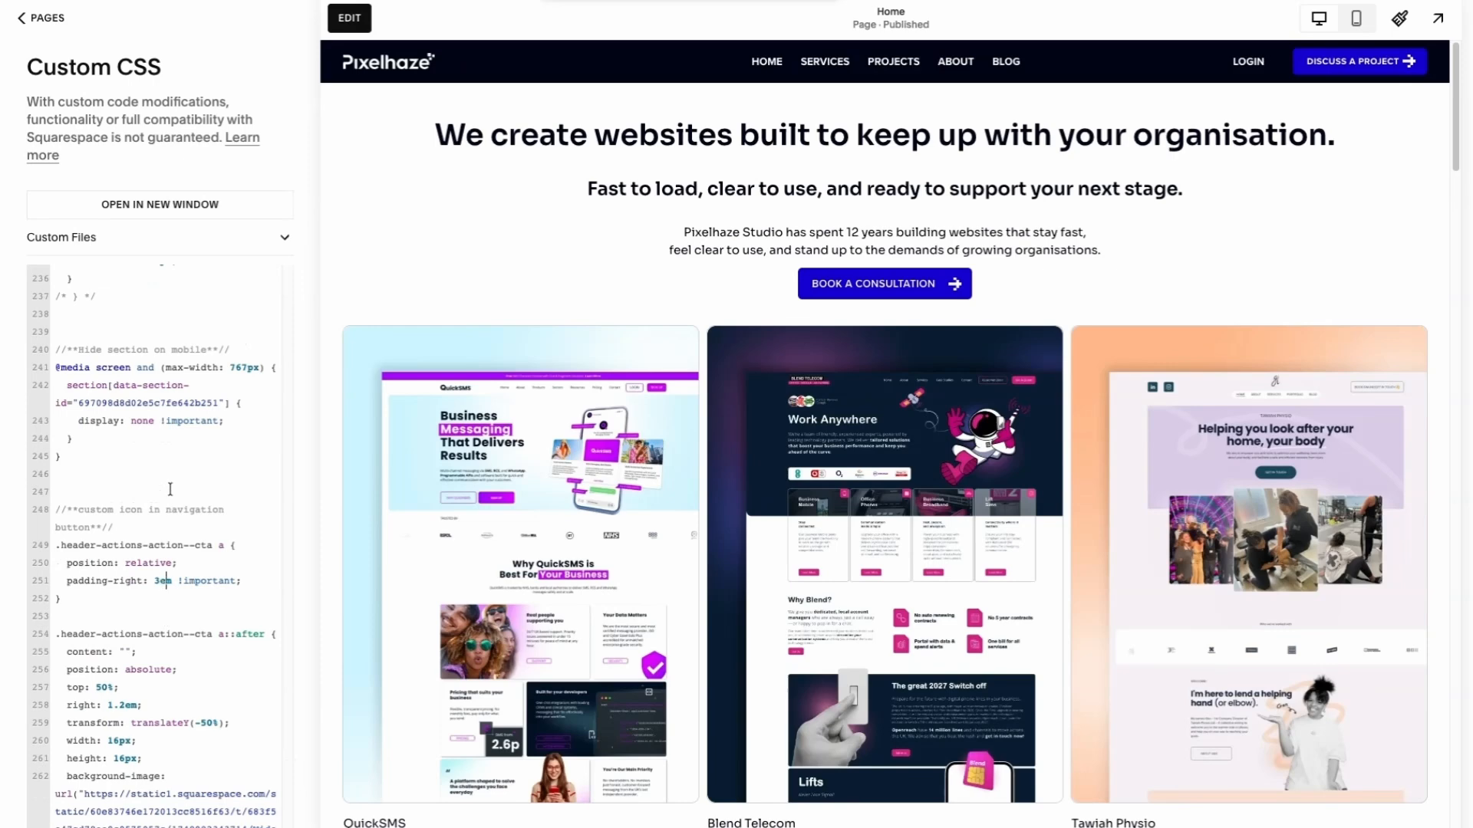
{"action": "mouse_move", "coordinate": [222, 824]}
{"action": "left_mouse_down"}
{"action": "mouse_move", "coordinate": [49, 675]}
{"action": "mouse_move", "coordinate": [40, 517]}
{"action": "mouse_move", "coordinate": [231, 827]}
{"action": "left_mouse_up"}
{"action": "left_click", "coordinate": [79, 498]}
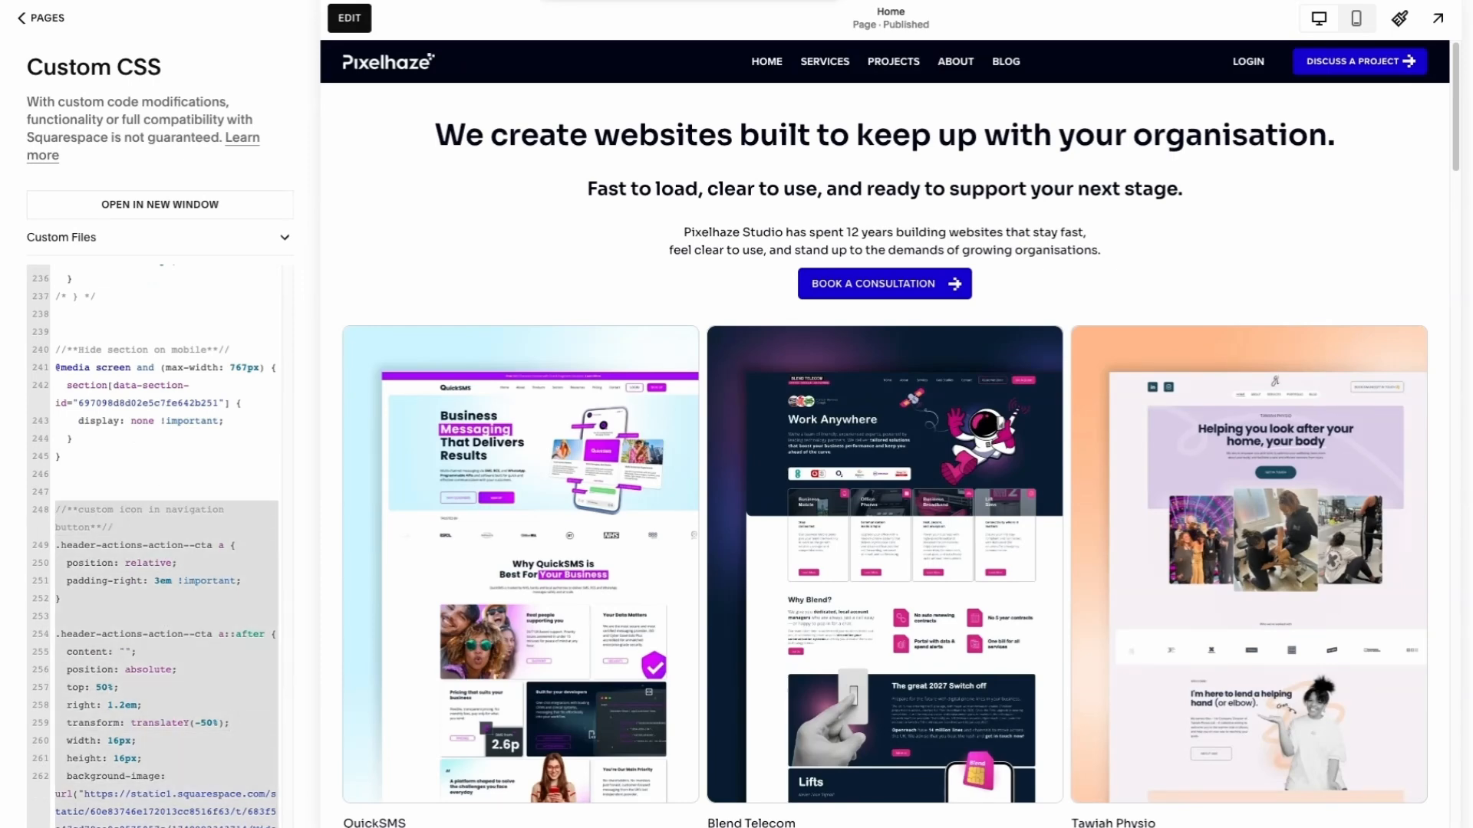
{"action": "left_click", "coordinate": [196, 824]}
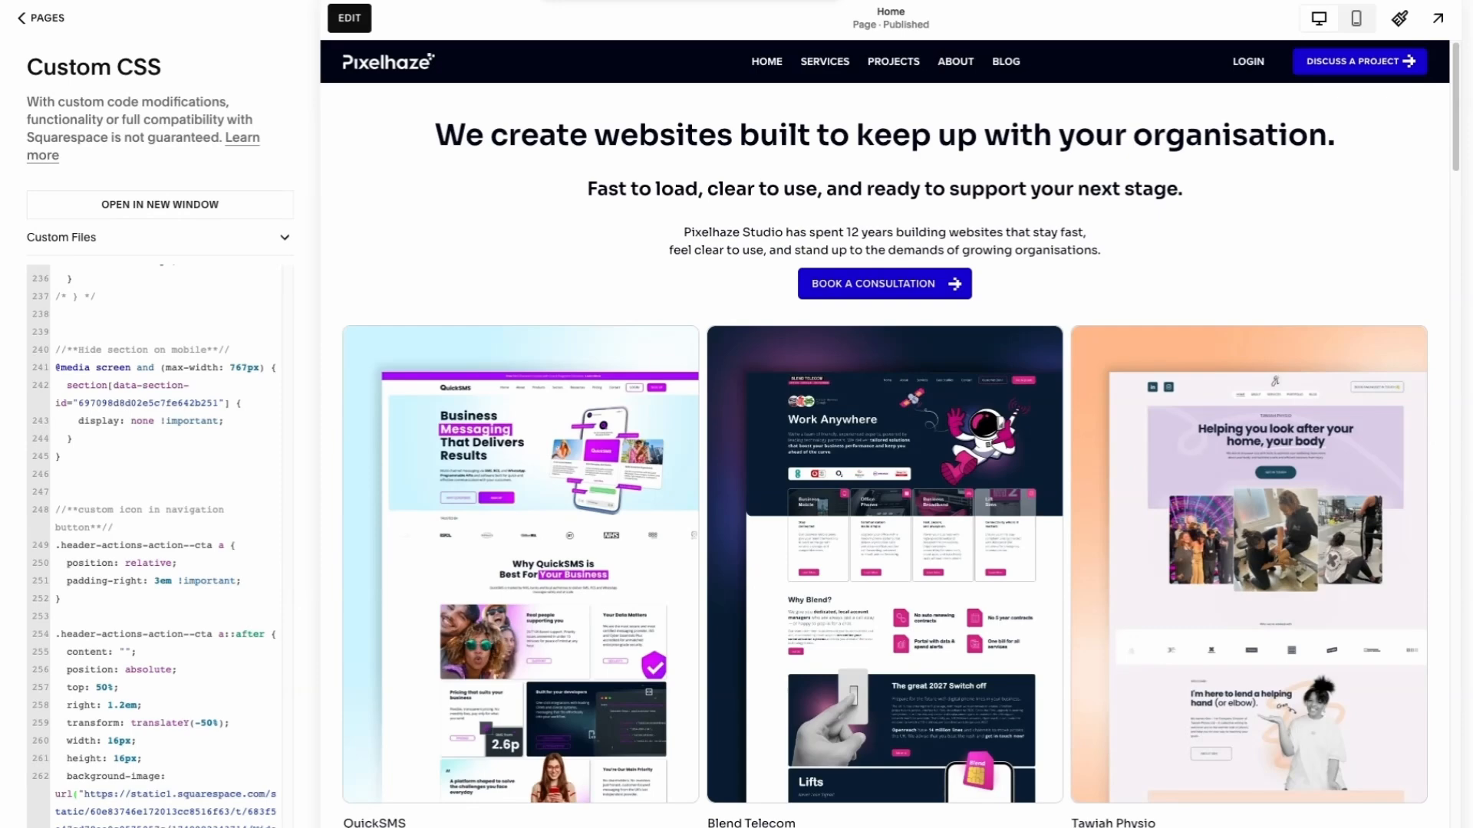
Copy the background-image URL from the header CTA's after rule in the custom icon code
{"action": "left_click_drag", "start_coordinate": [196, 824], "coordinate": [84, 796]}
{"action": "key", "text": "super+c"}
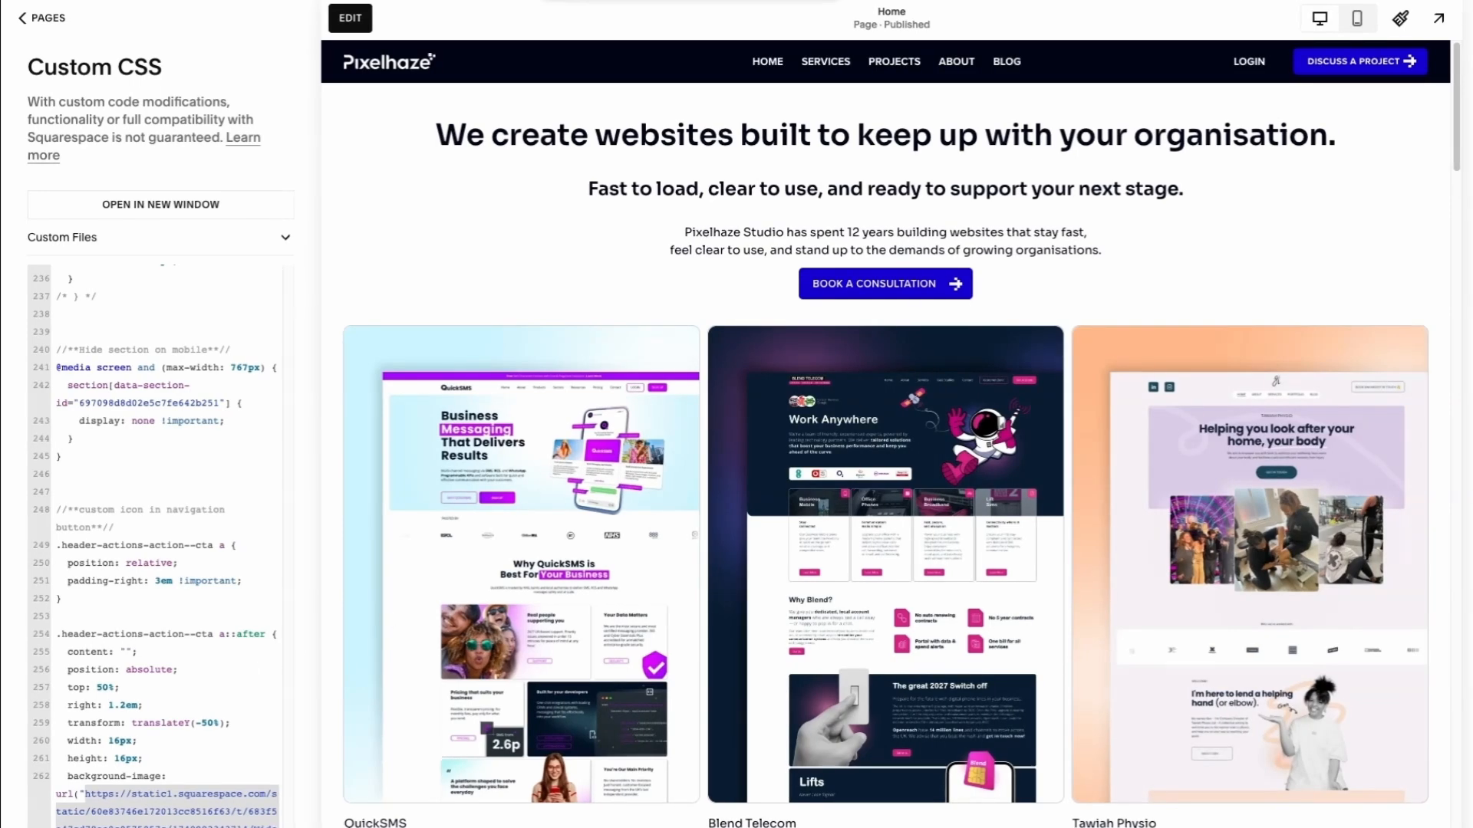
{"action": "left_click", "coordinate": [168, 598]}
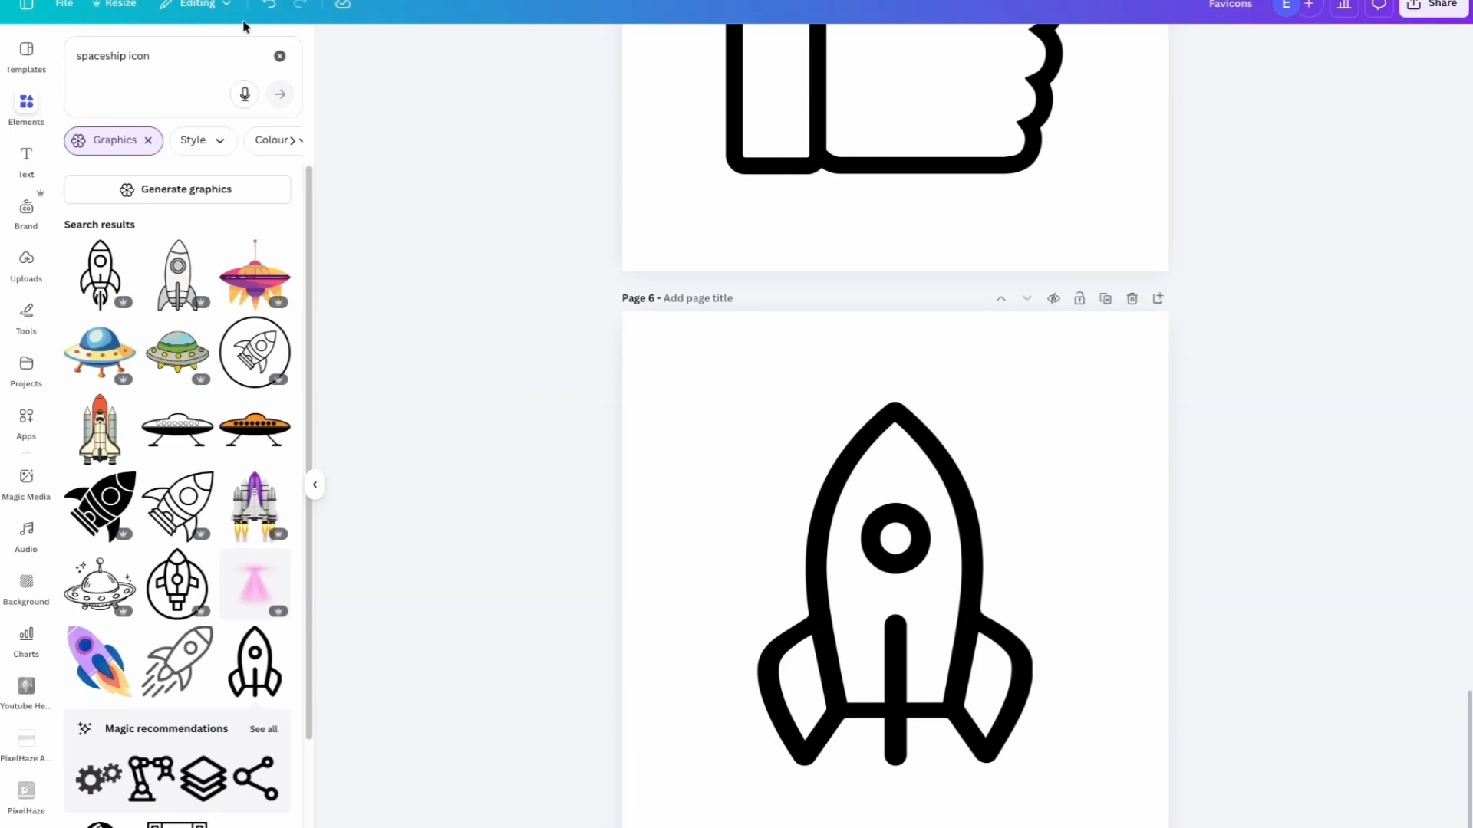
Switch to the Favicons design in Canva and check its custom width and height in the resize options without resizing
{"action": "left_click", "coordinate": [120, 6]}
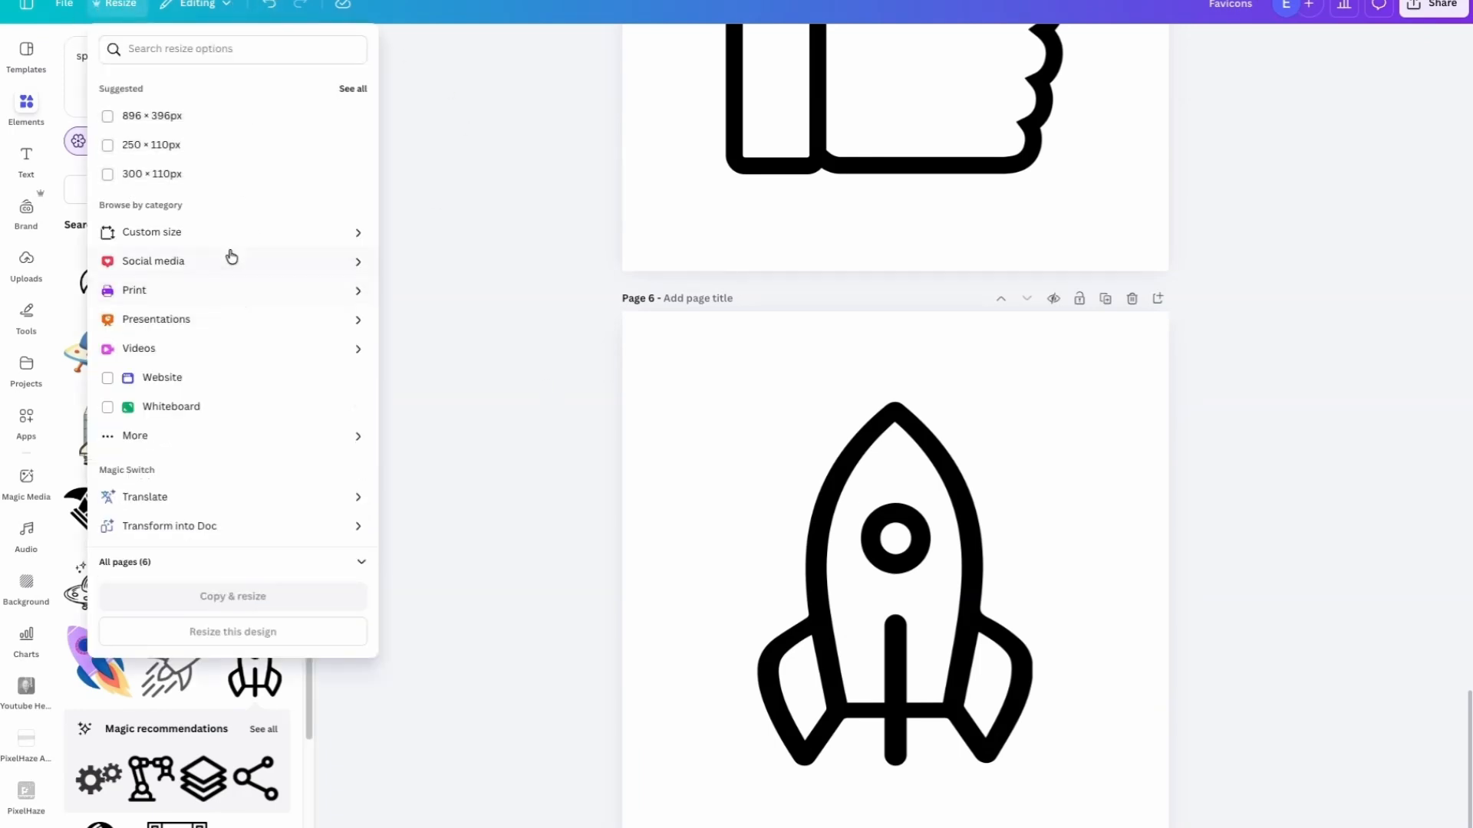
{"action": "left_click", "coordinate": [198, 232]}
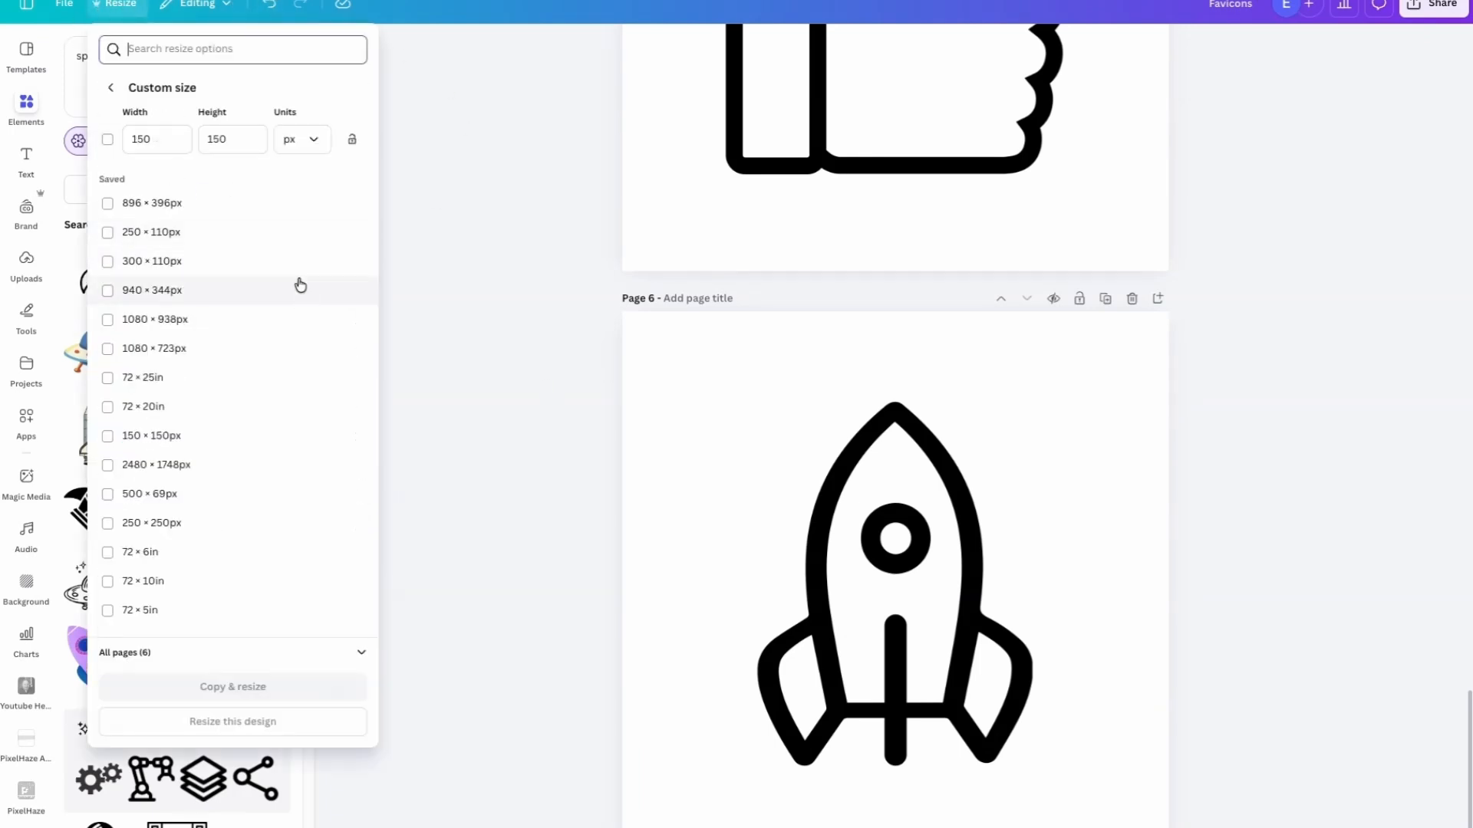
{"action": "left_click", "coordinate": [151, 138]}
{"action": "left_click", "coordinate": [237, 138]}
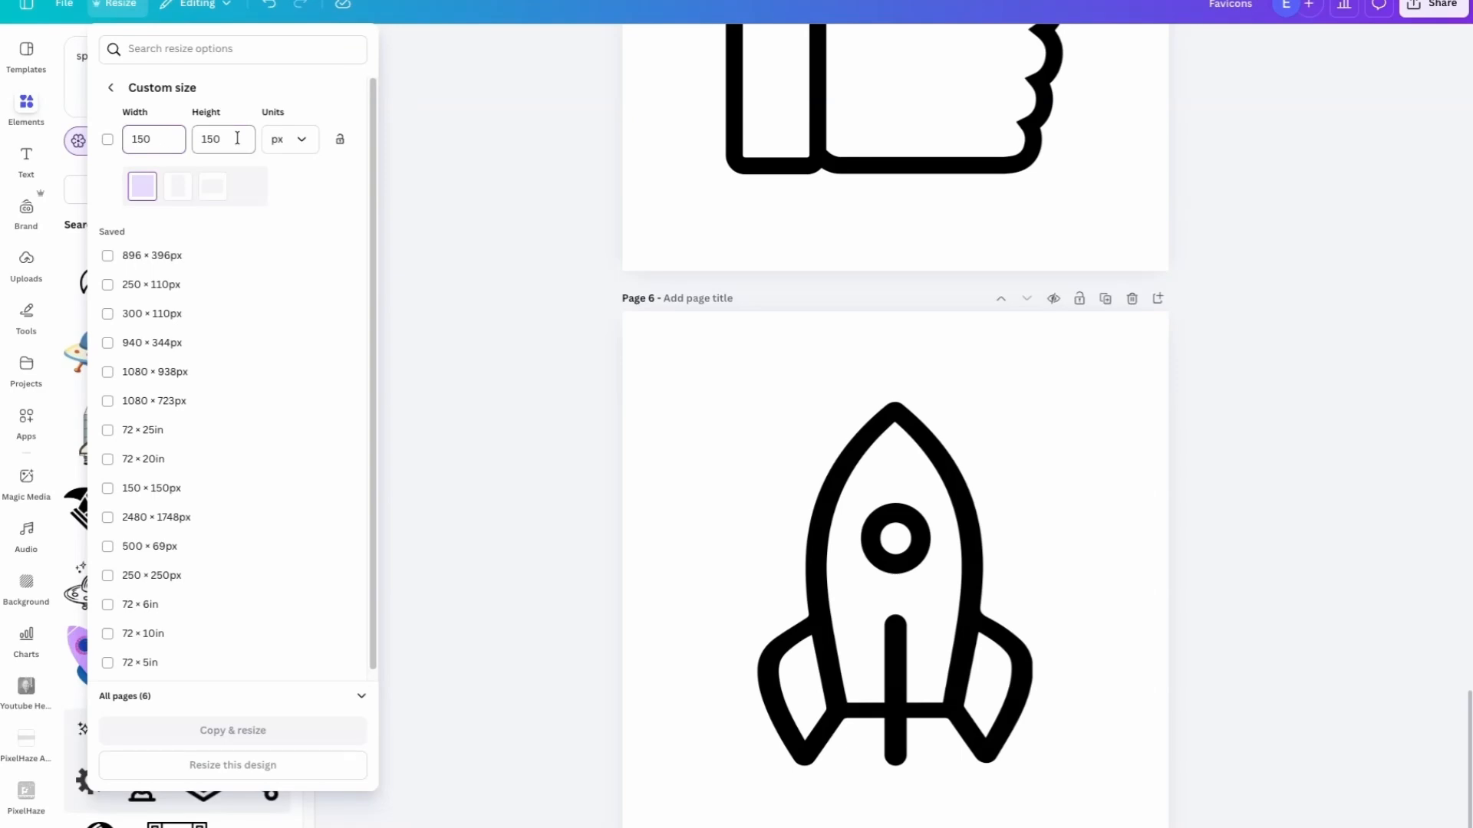
{"action": "left_click", "coordinate": [758, 244]}
{"action": "left_click", "coordinate": [1107, 497]}
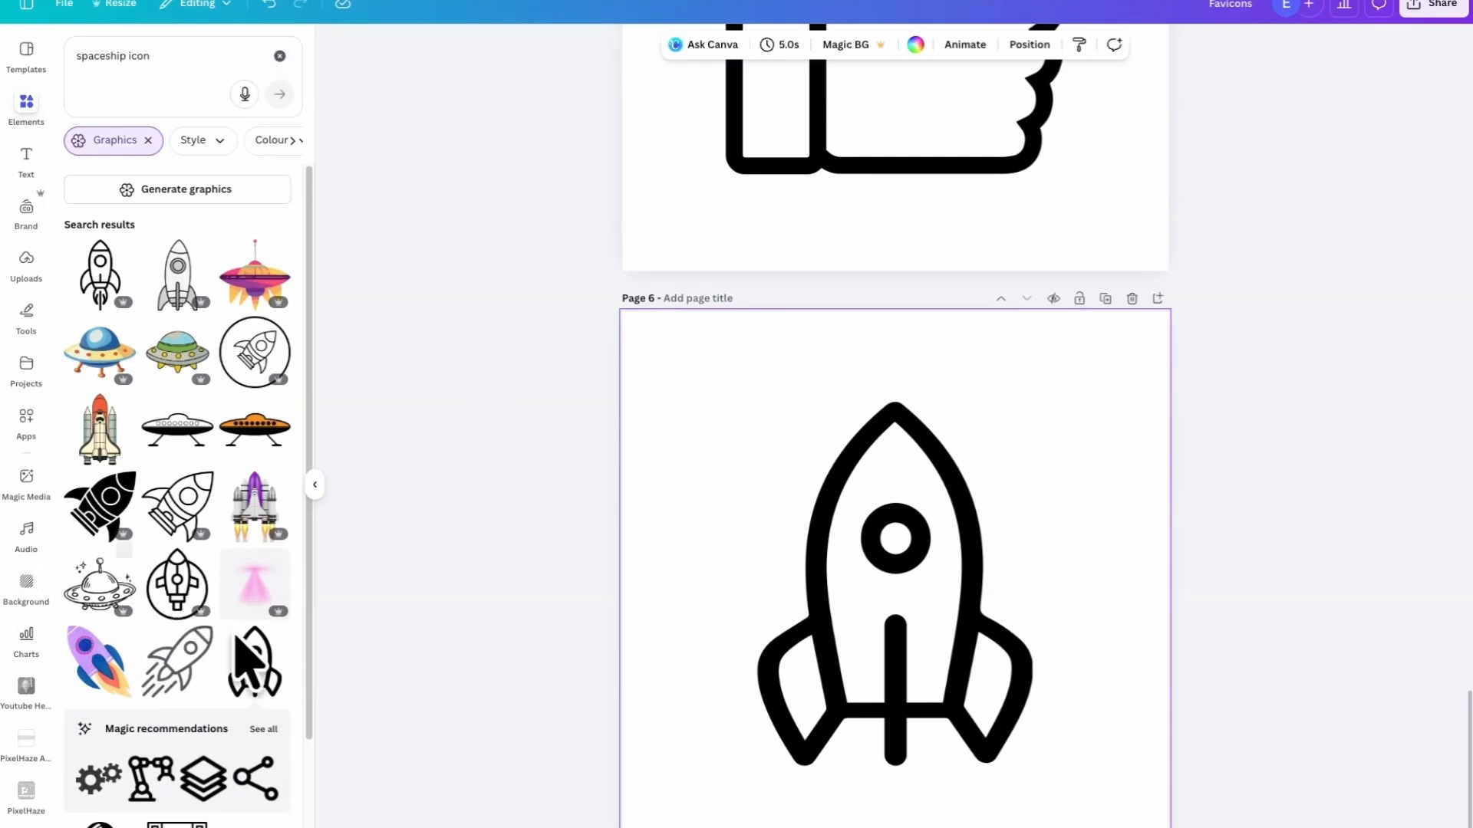
Rotate the rocket icon on page 6 clockwise to point diagonally up to the right, and nudge it slightly upward
{"action": "left_click", "coordinate": [971, 615]}
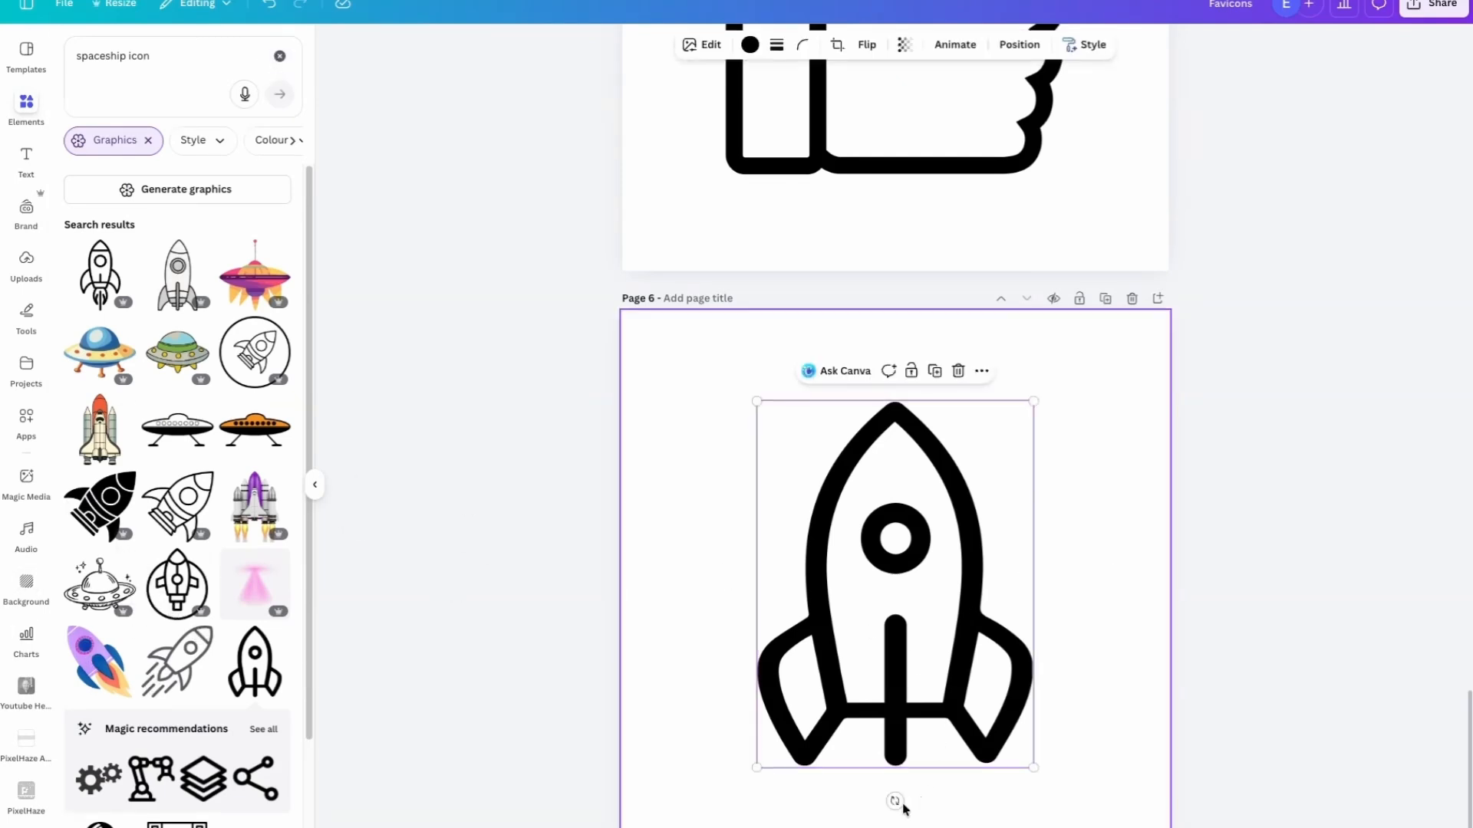
{"action": "left_click", "coordinate": [1037, 699]}
{"action": "left_click", "coordinate": [1018, 454]}
{"action": "left_click_drag", "start_coordinate": [895, 802], "coordinate": [709, 775]}
{"action": "left_click", "coordinate": [1059, 759]}
{"action": "left_click", "coordinate": [923, 597]}
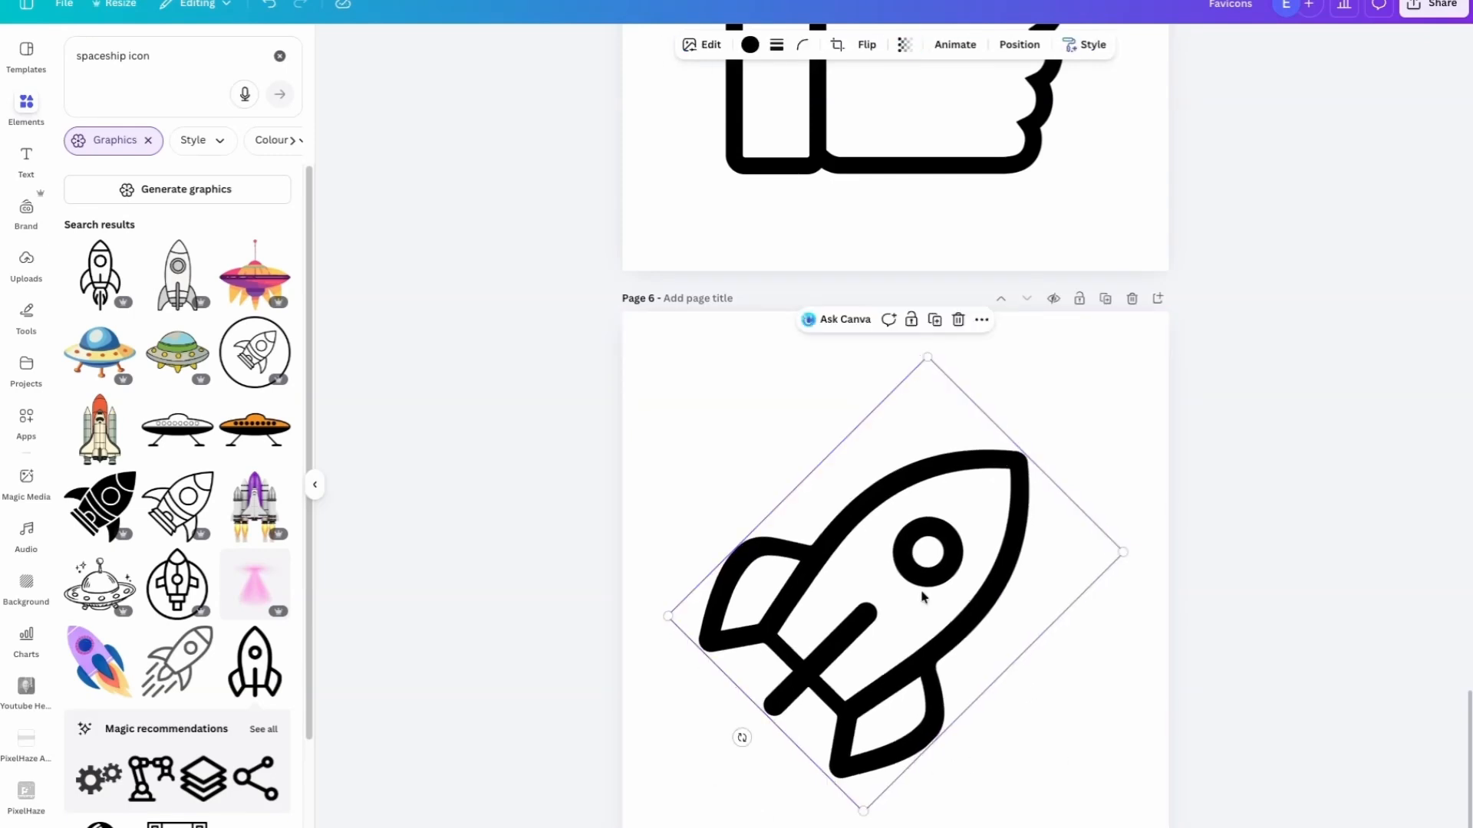
{"action": "mouse_move", "coordinate": [922, 597]}
{"action": "left_mouse_down"}
{"action": "mouse_move", "coordinate": [927, 569]}
{"action": "mouse_move", "coordinate": [921, 586]}
{"action": "left_mouse_up"}
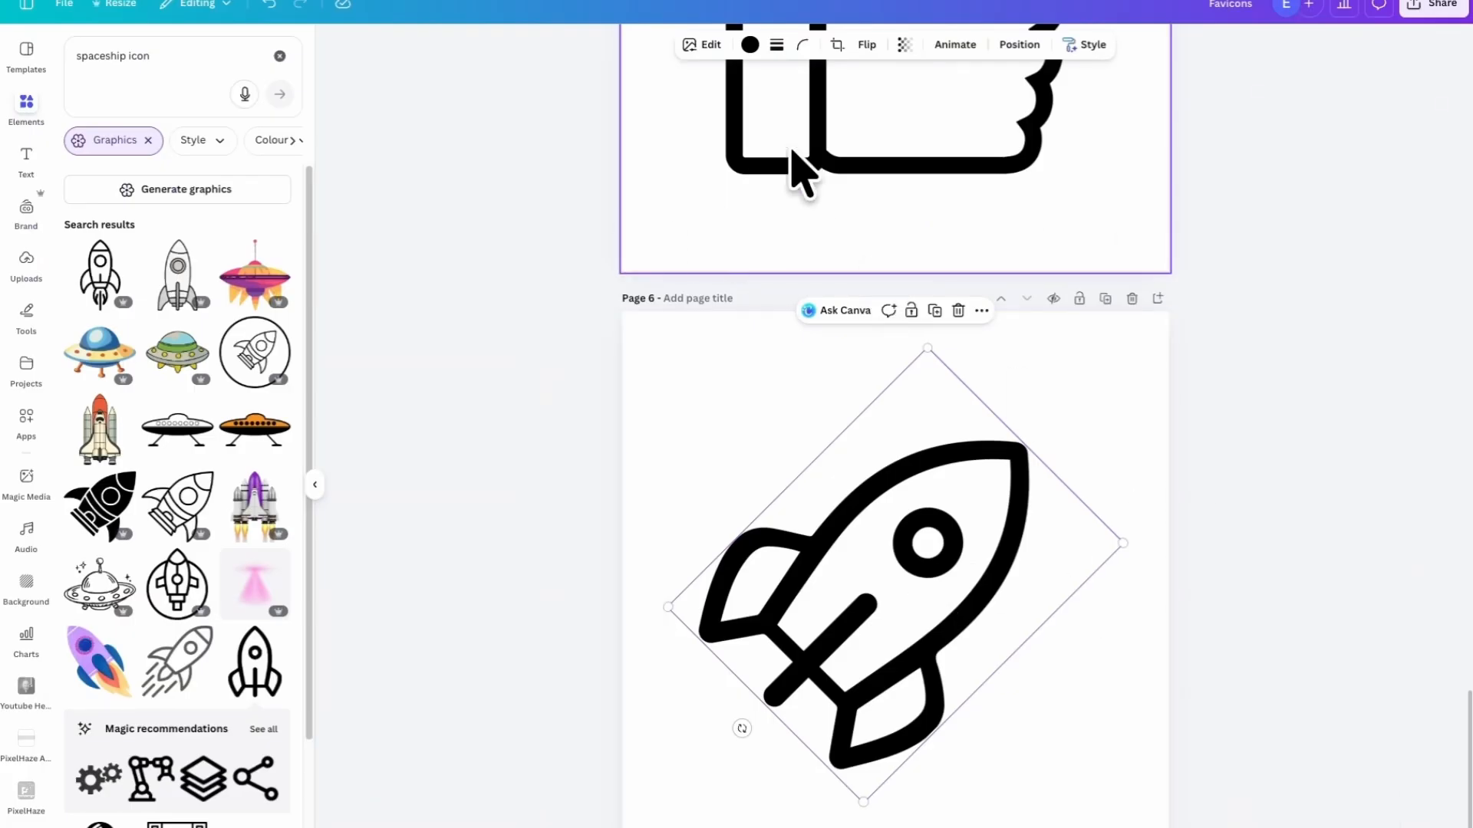
Change the rocket icon's colour from the document colours to white
{"action": "left_click", "coordinate": [749, 44]}
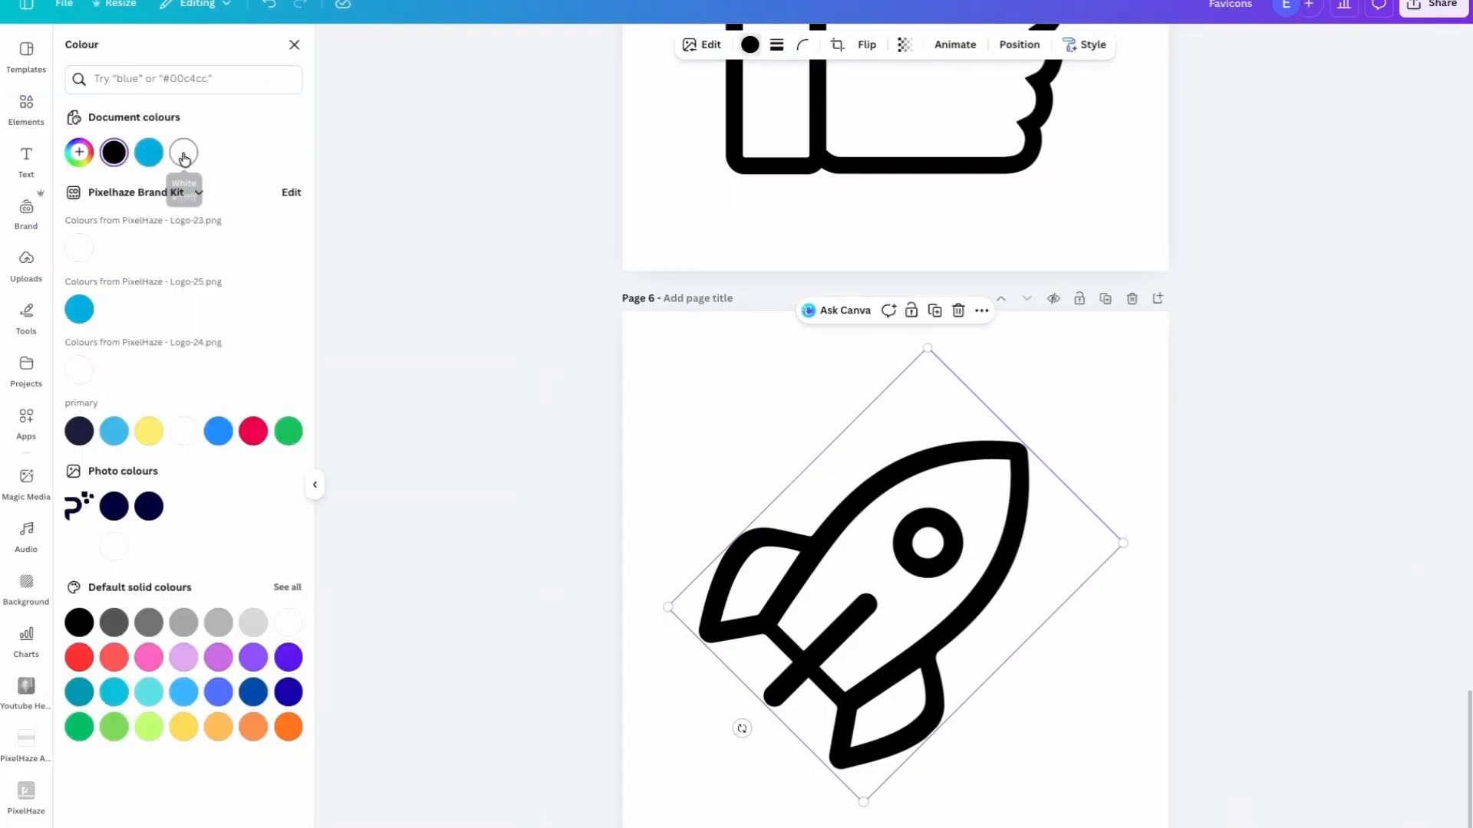
{"action": "left_click", "coordinate": [183, 152]}
{"action": "left_click", "coordinate": [1056, 437]}
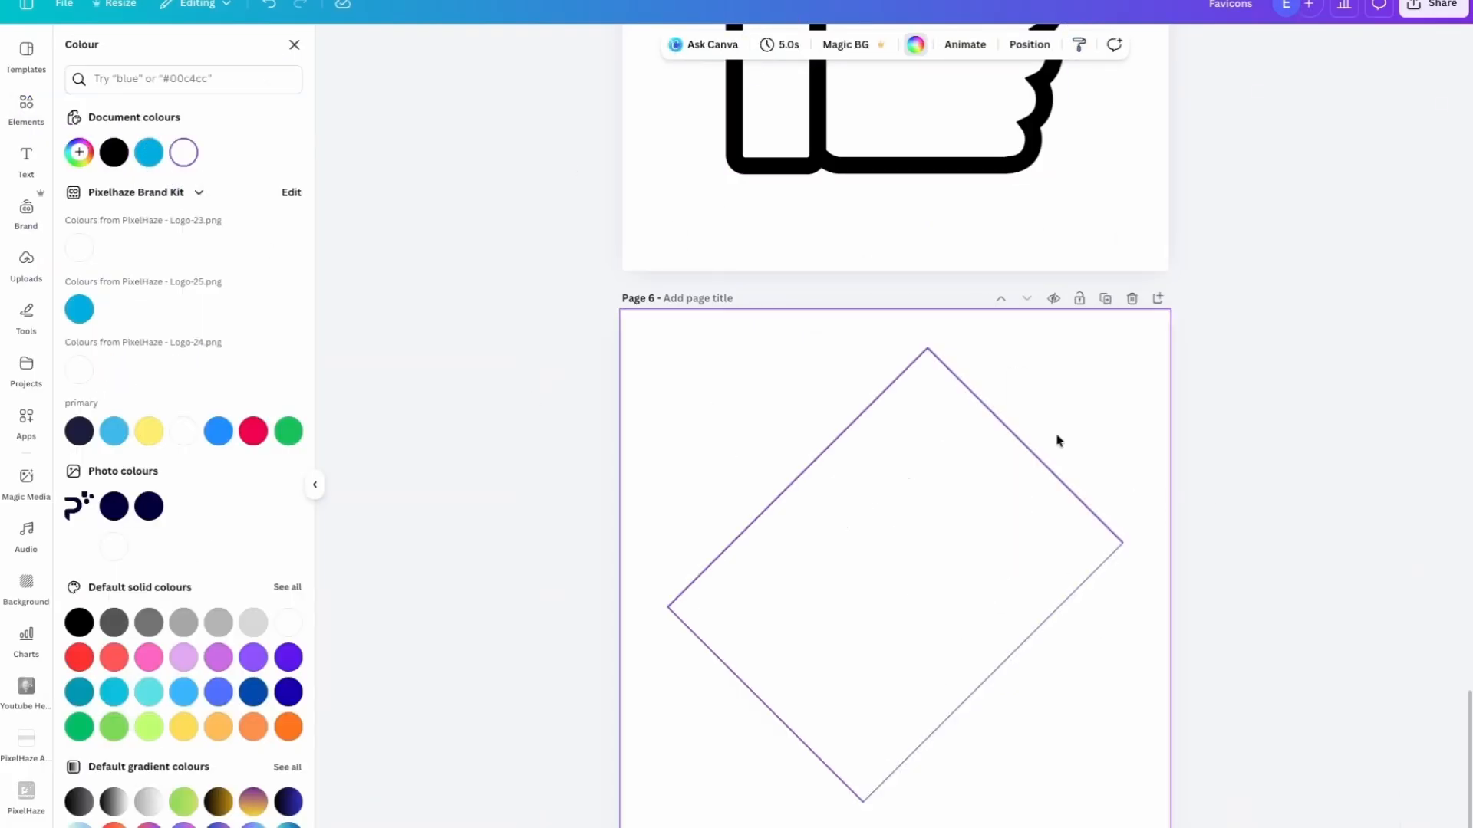
Download only page 6 as a PNG with a transparent background
{"action": "left_click", "coordinate": [1433, 4]}
{"action": "left_click", "coordinate": [1213, 307]}
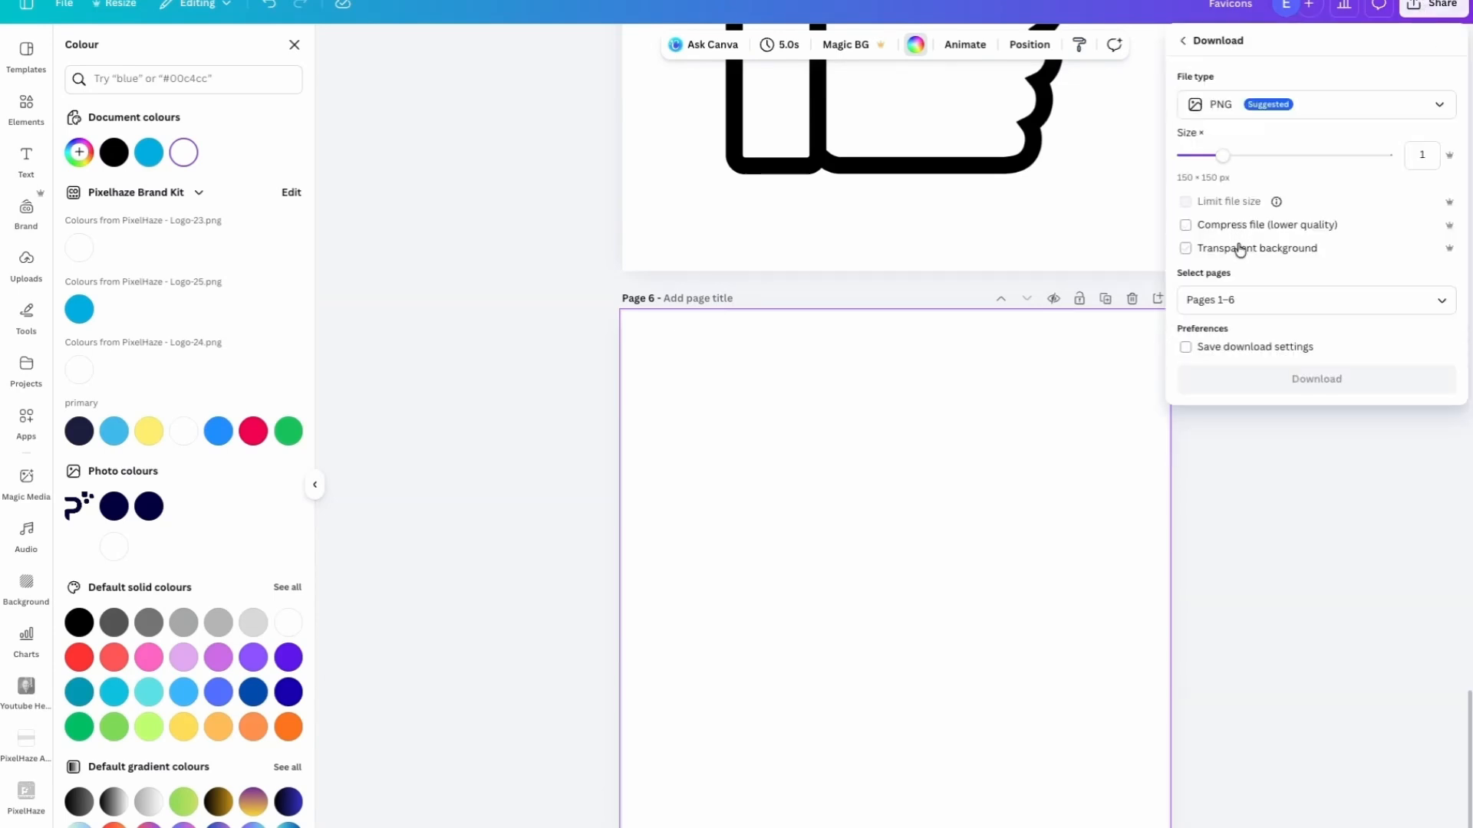
{"action": "left_click", "coordinate": [1240, 248]}
{"action": "left_click", "coordinate": [1266, 300]}
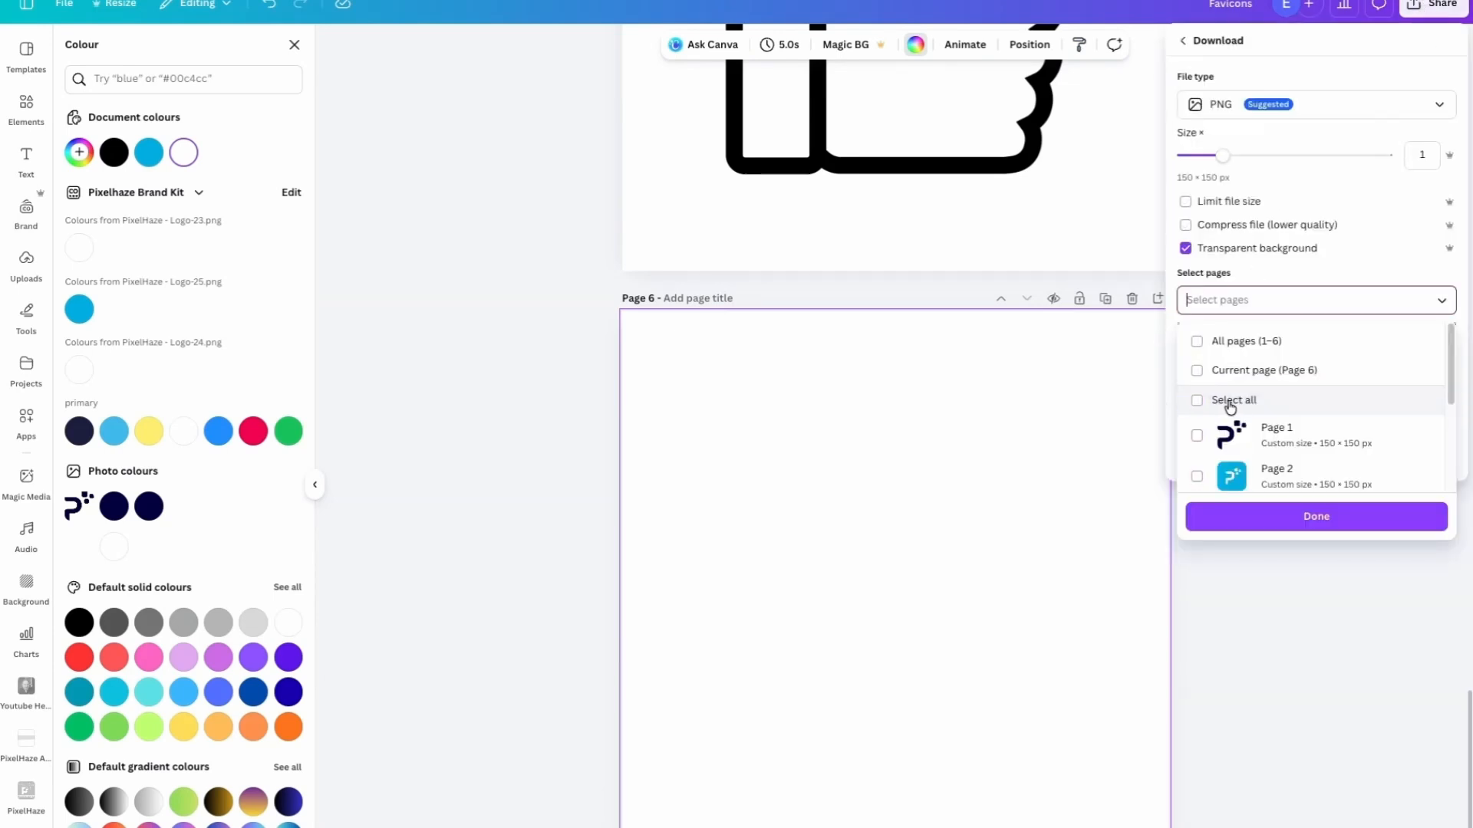
{"action": "scroll", "coordinate": [1230, 408], "scroll_direction": "down", "scroll_amount": 3}
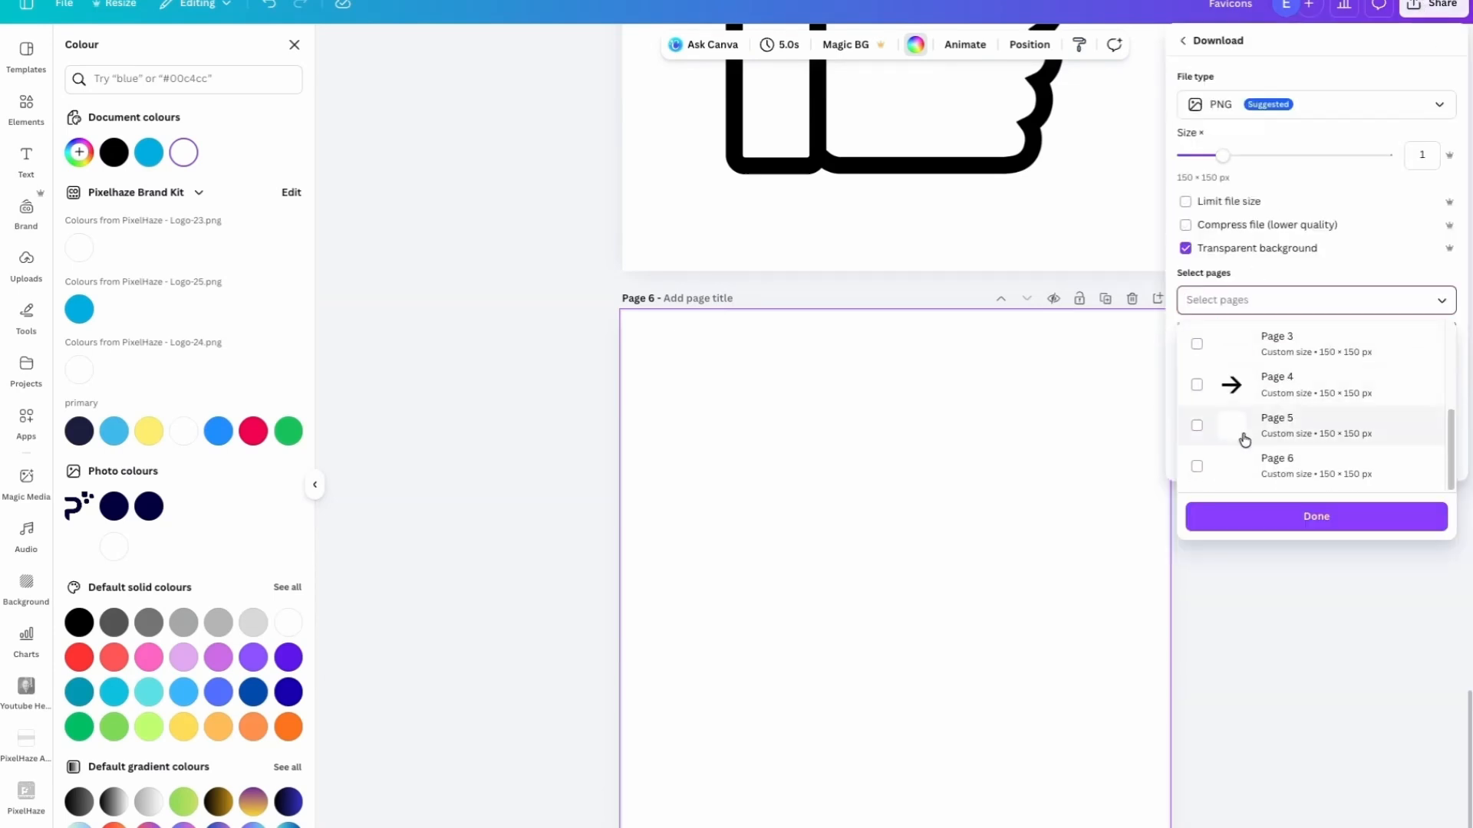
{"action": "left_click", "coordinate": [1306, 465]}
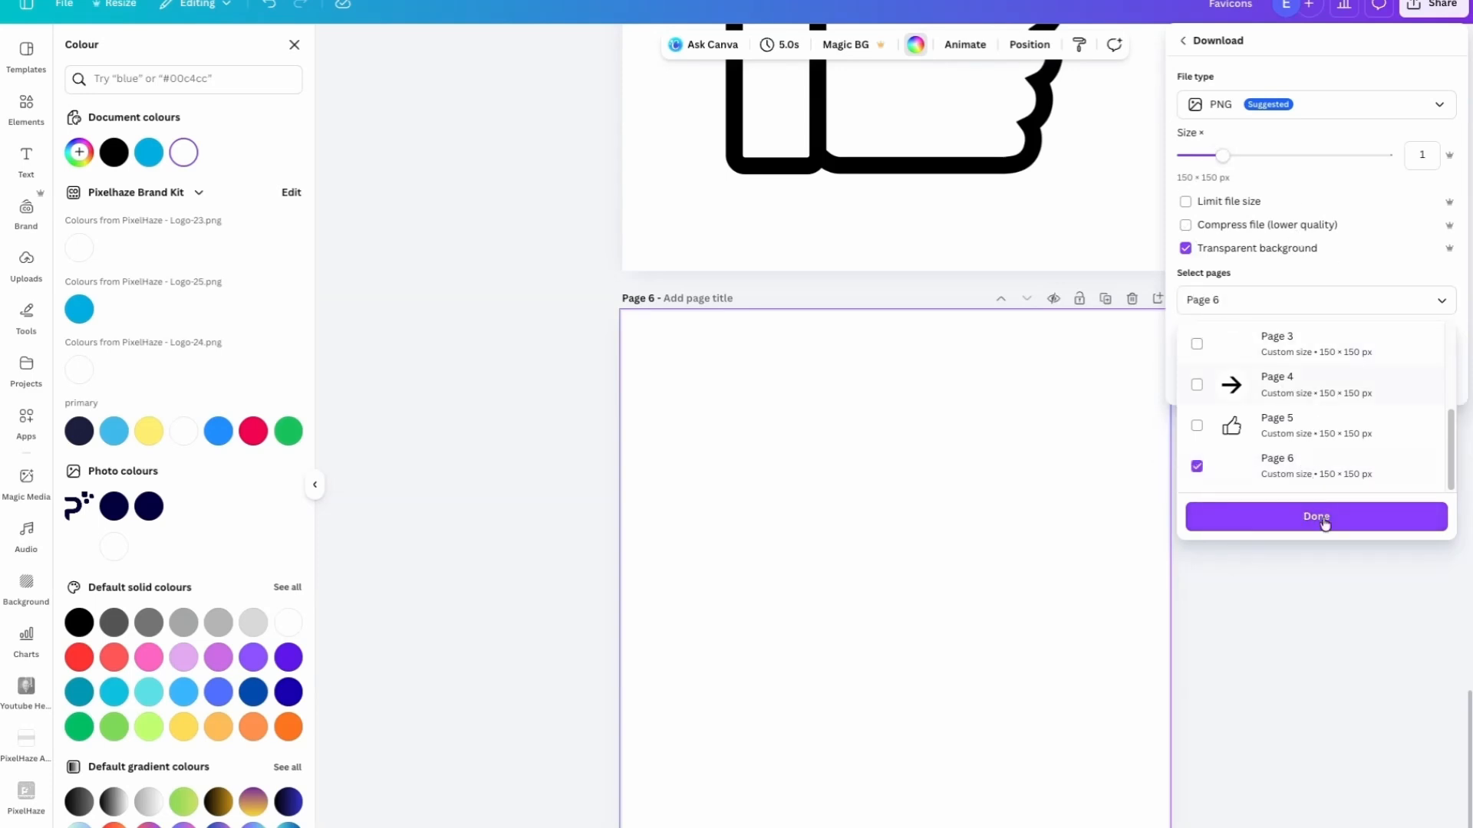
{"action": "left_click", "coordinate": [1325, 519]}
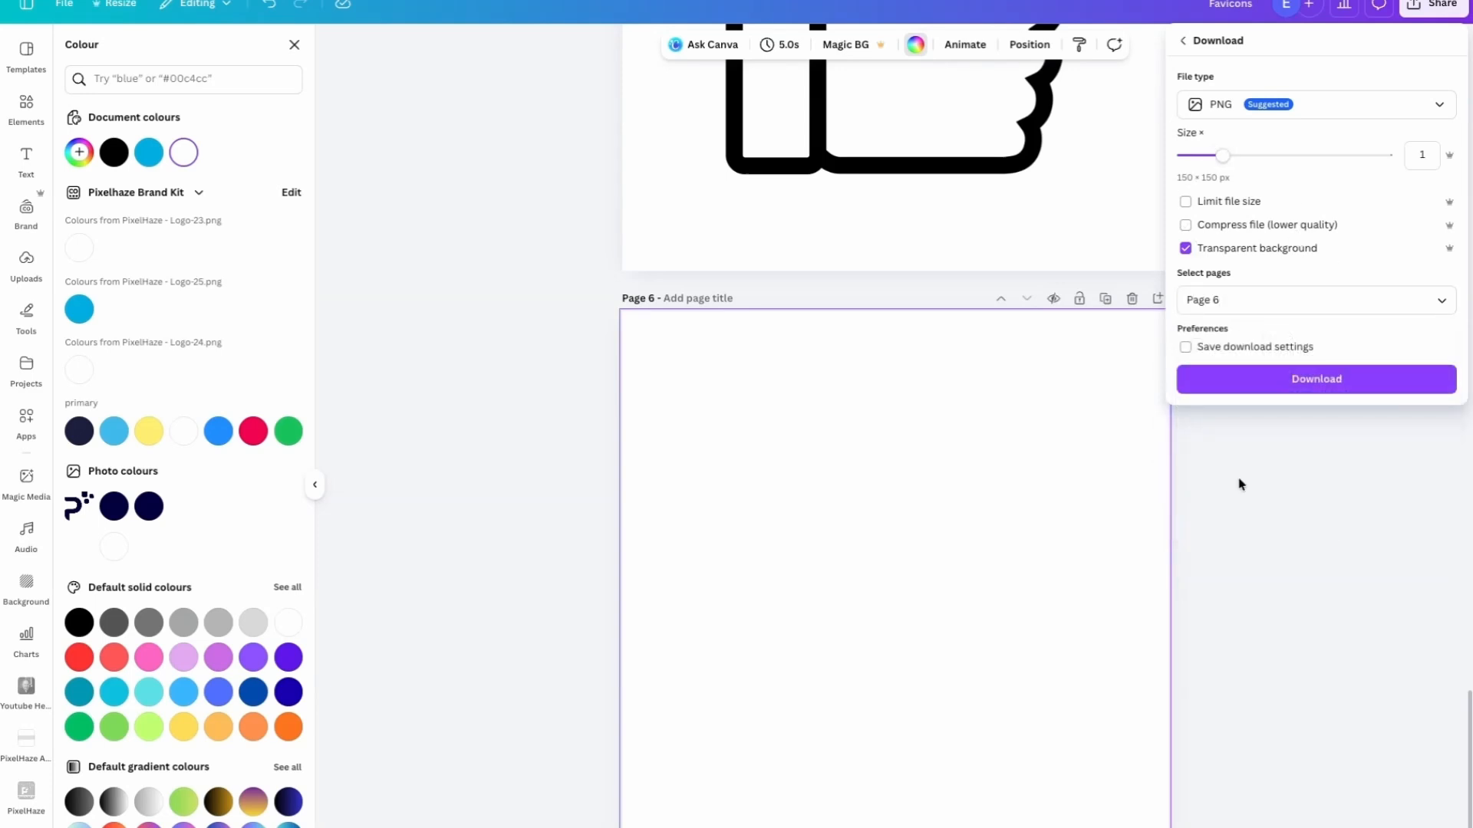
{"action": "left_click", "coordinate": [1348, 382]}
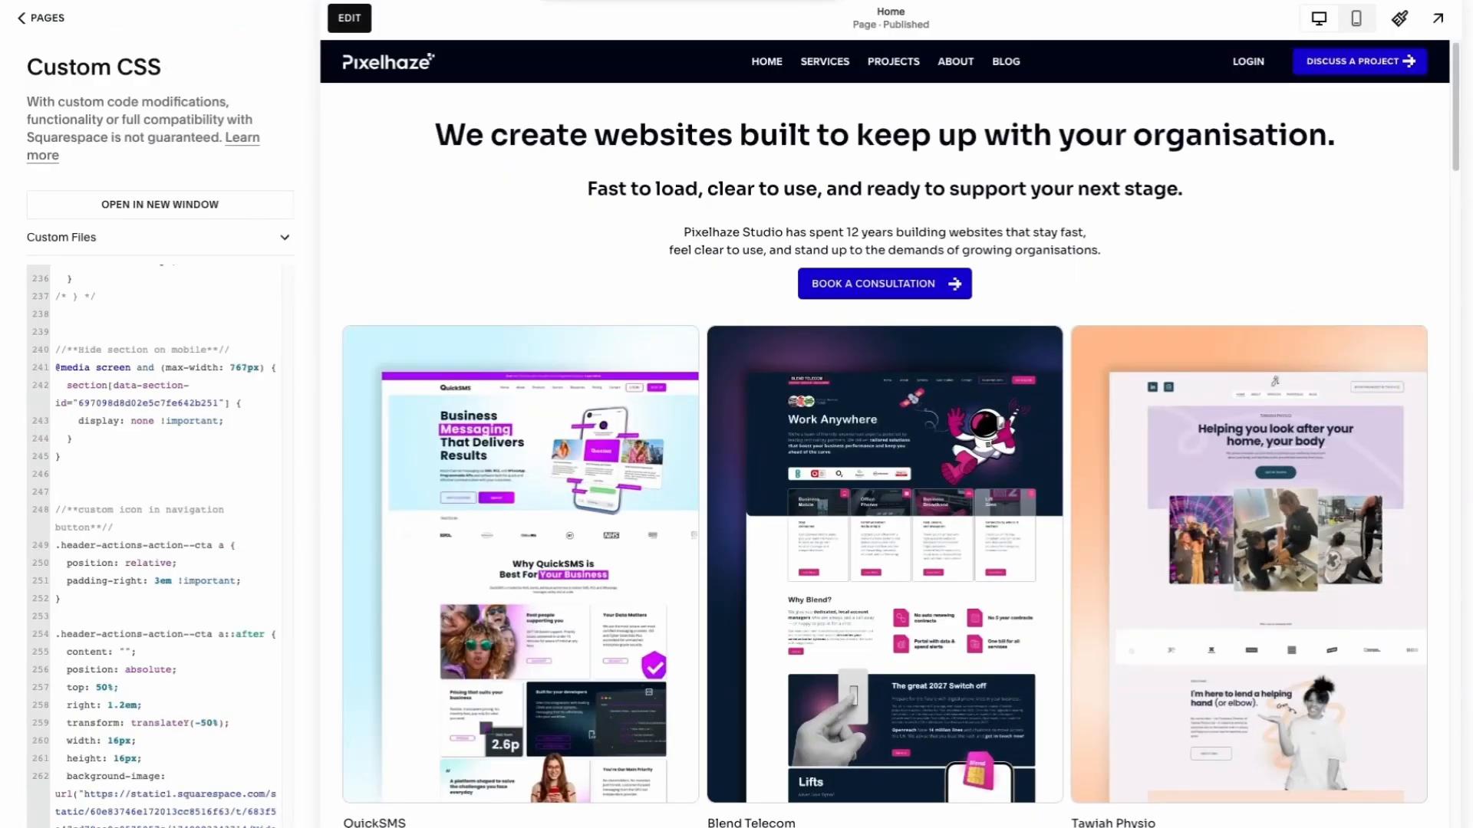
Switch back to Squarespace and select the existing background-image URL in the navigation button icon's CSS for replacement
{"action": "left_click_drag", "start_coordinate": [192, 827], "coordinate": [82, 796]}
{"action": "key", "text": "super+v"}
{"action": "left_click_drag", "start_coordinate": [192, 827], "coordinate": [83, 798]}
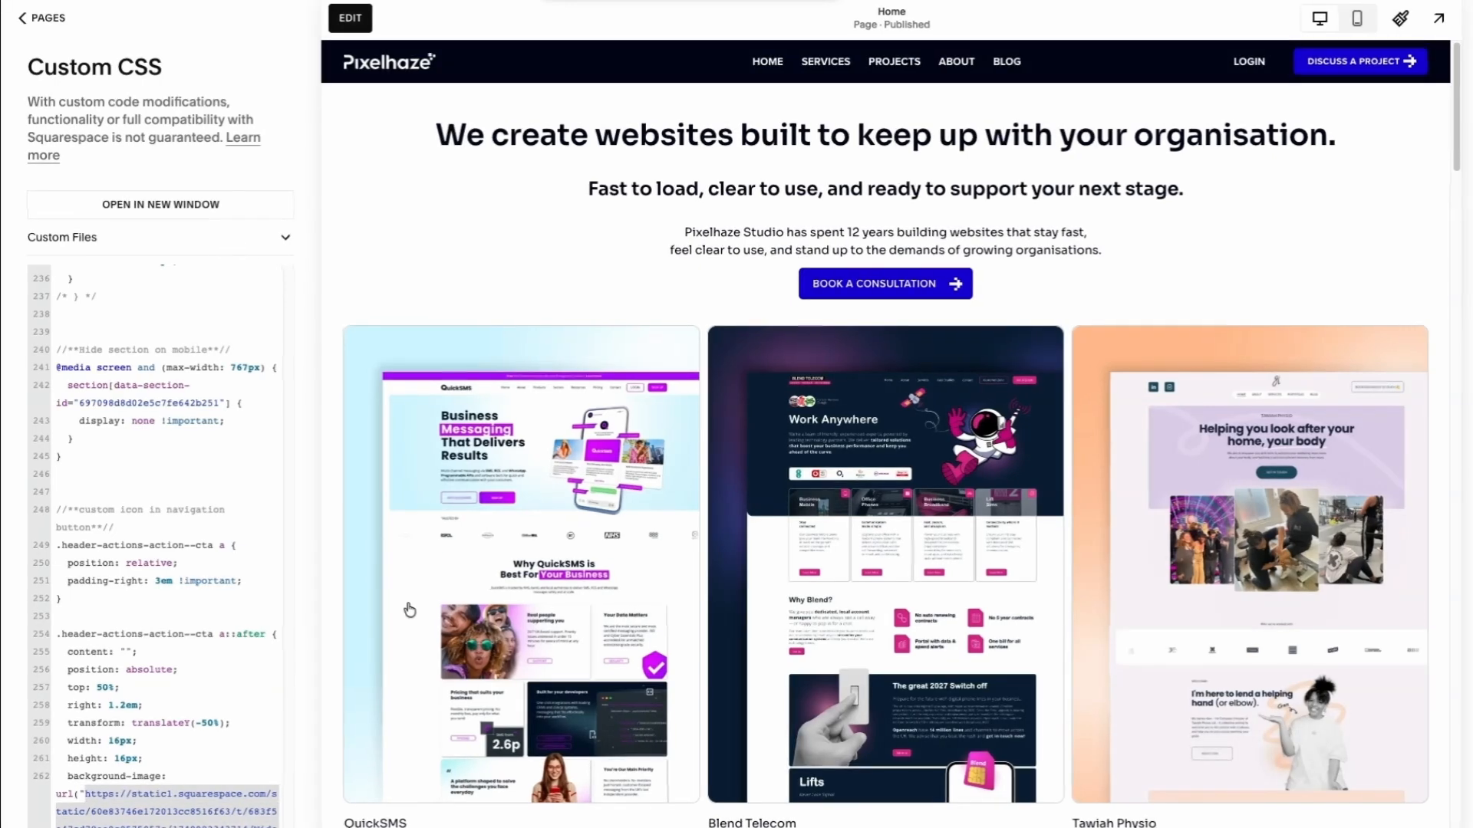
{"action": "key", "text": "super+v"}
{"action": "left_click_drag", "start_coordinate": [191, 827], "coordinate": [90, 798]}
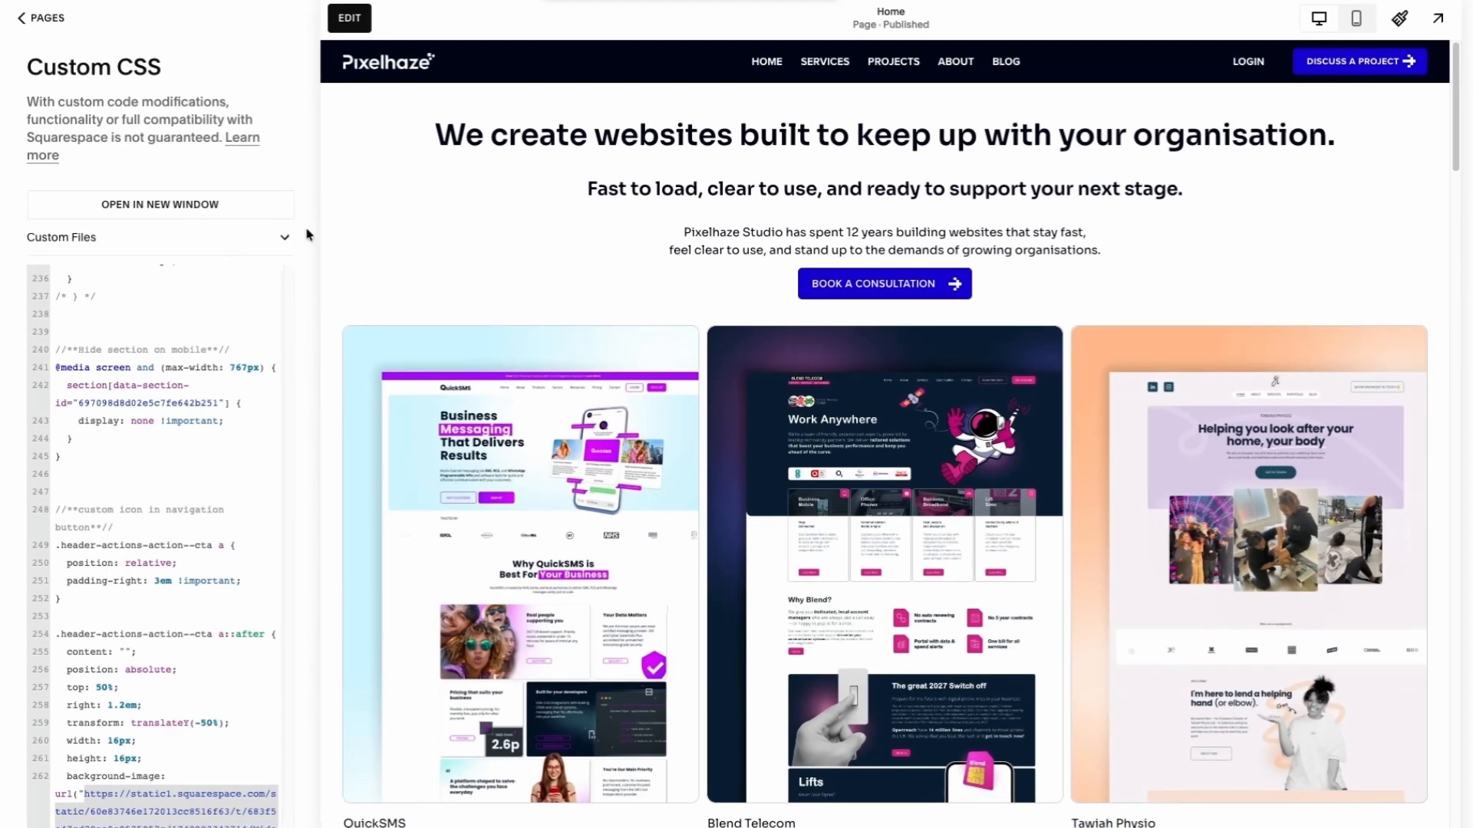
Look through the custom files and upload Favicons (3).png from the Downloads folder
{"action": "left_click", "coordinate": [254, 256]}
{"action": "scroll", "coordinate": [203, 444], "scroll_direction": "down", "scroll_amount": 3}
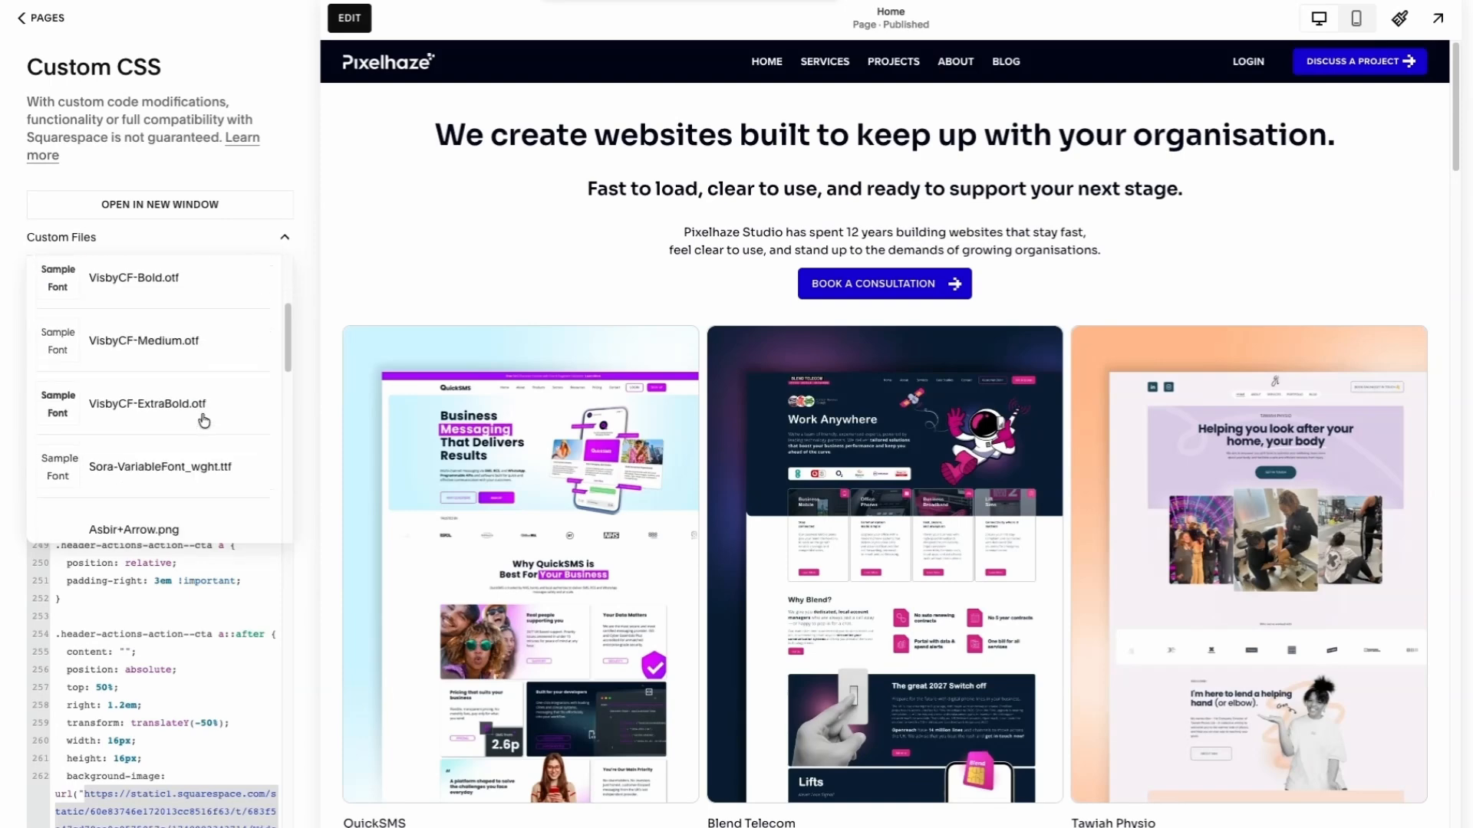
{"action": "scroll", "coordinate": [209, 455], "scroll_direction": "down", "scroll_amount": 5}
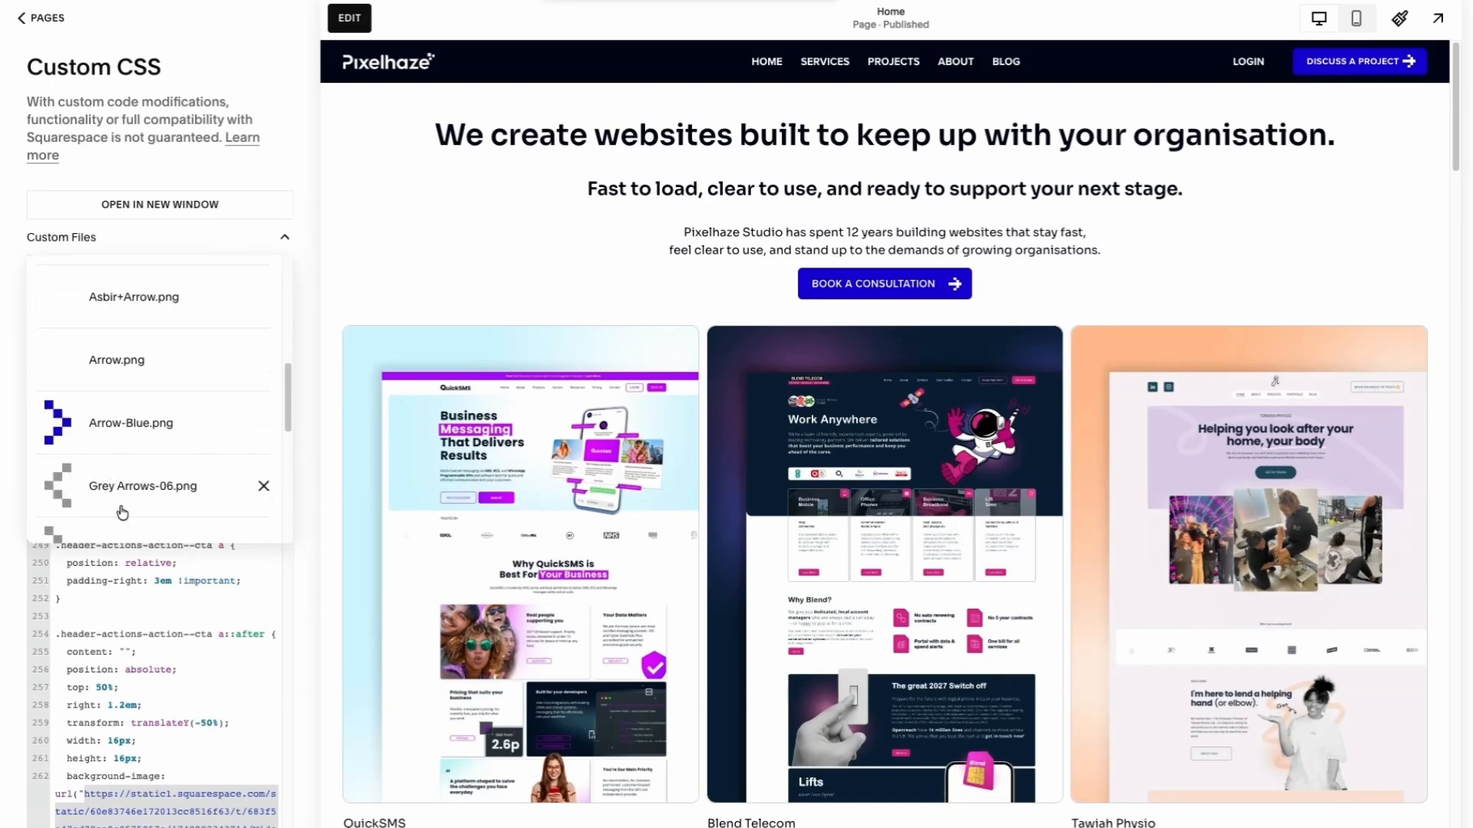
{"action": "scroll", "coordinate": [135, 391], "scroll_direction": "up", "scroll_amount": 3}
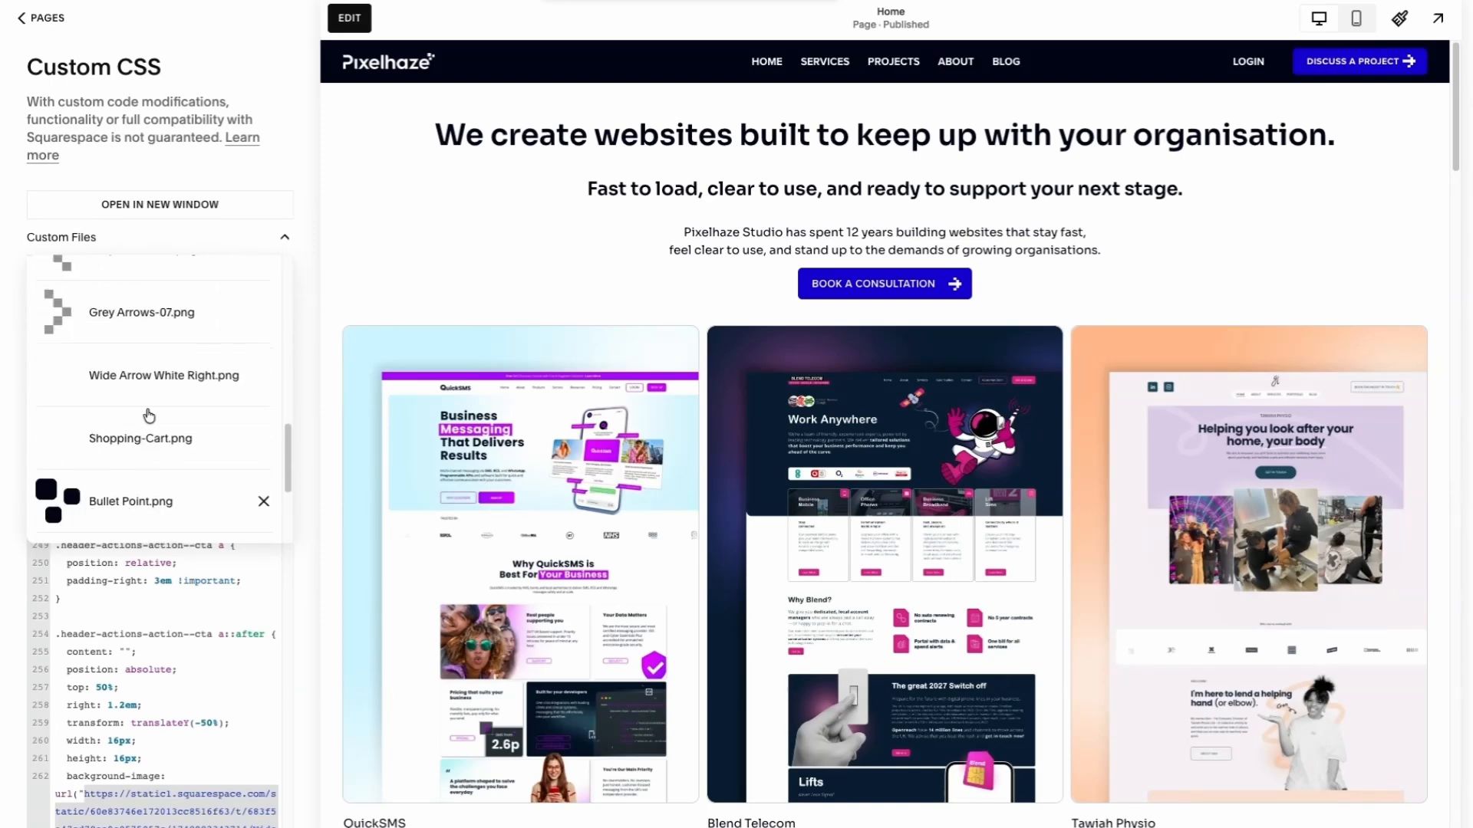
{"action": "scroll", "coordinate": [165, 470], "scroll_direction": "down", "scroll_amount": 3}
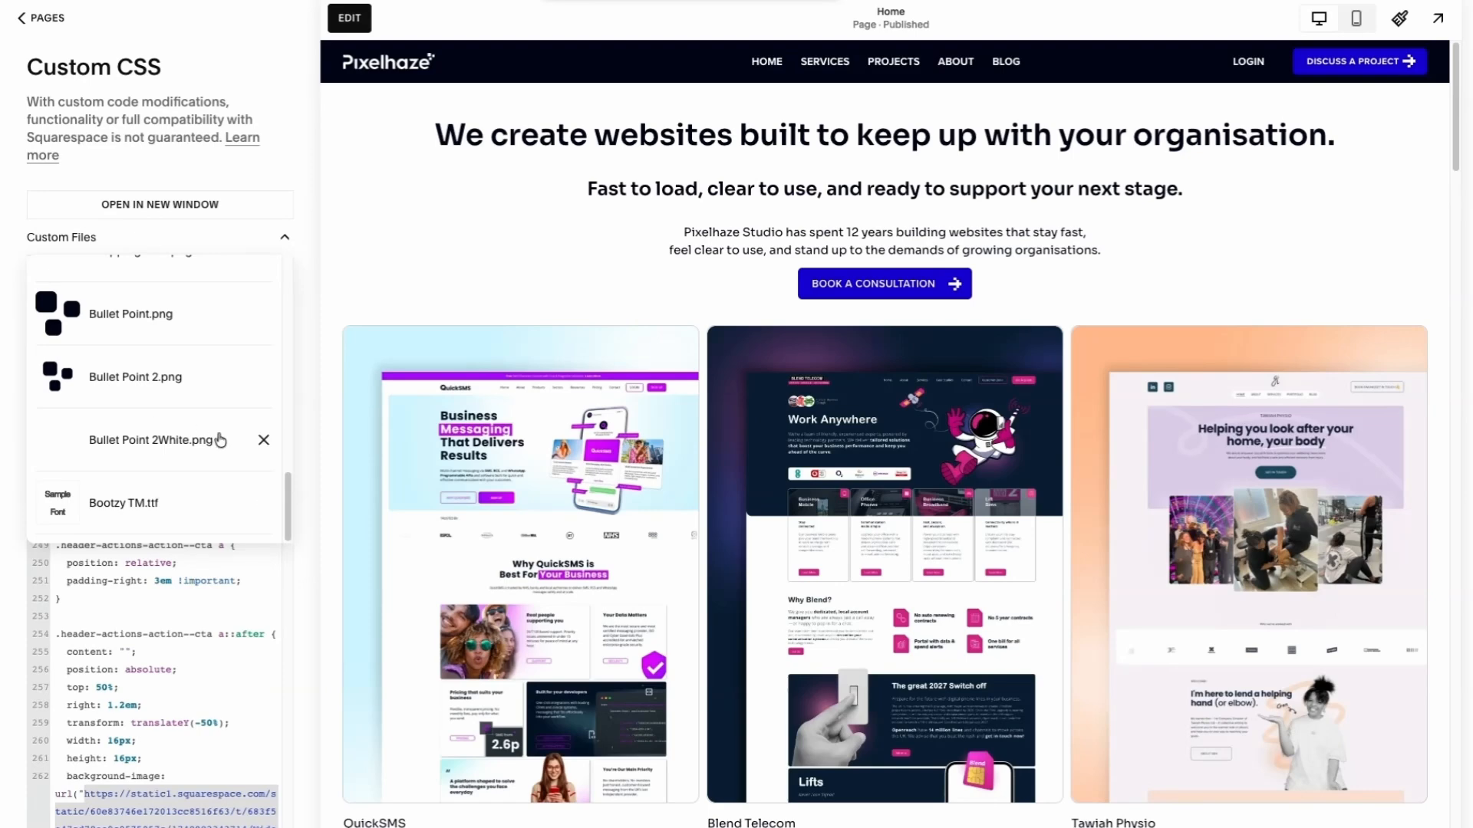
{"action": "scroll", "coordinate": [81, 459], "scroll_direction": "up", "scroll_amount": 10}
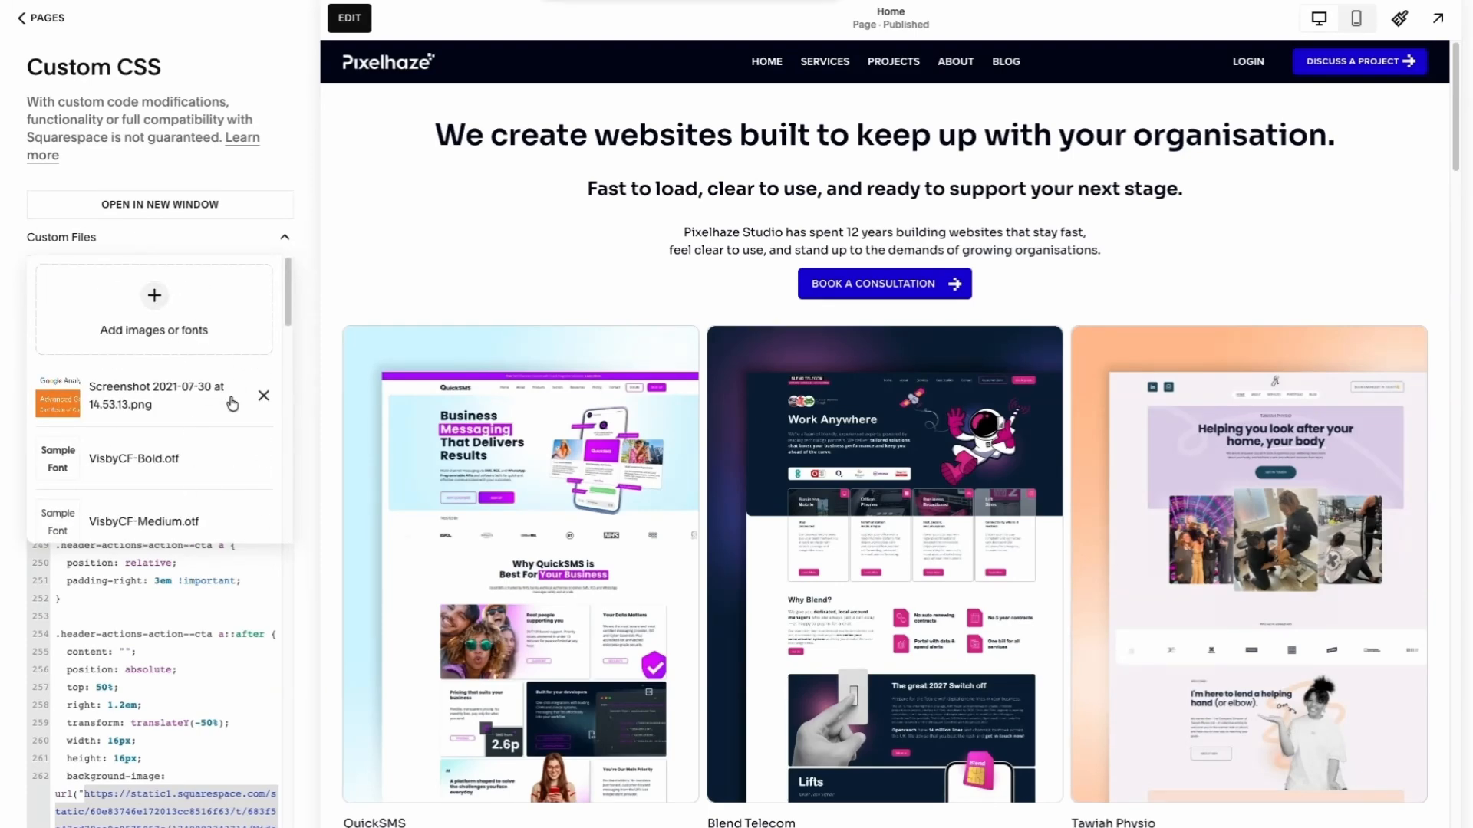
{"action": "left_click", "coordinate": [131, 336]}
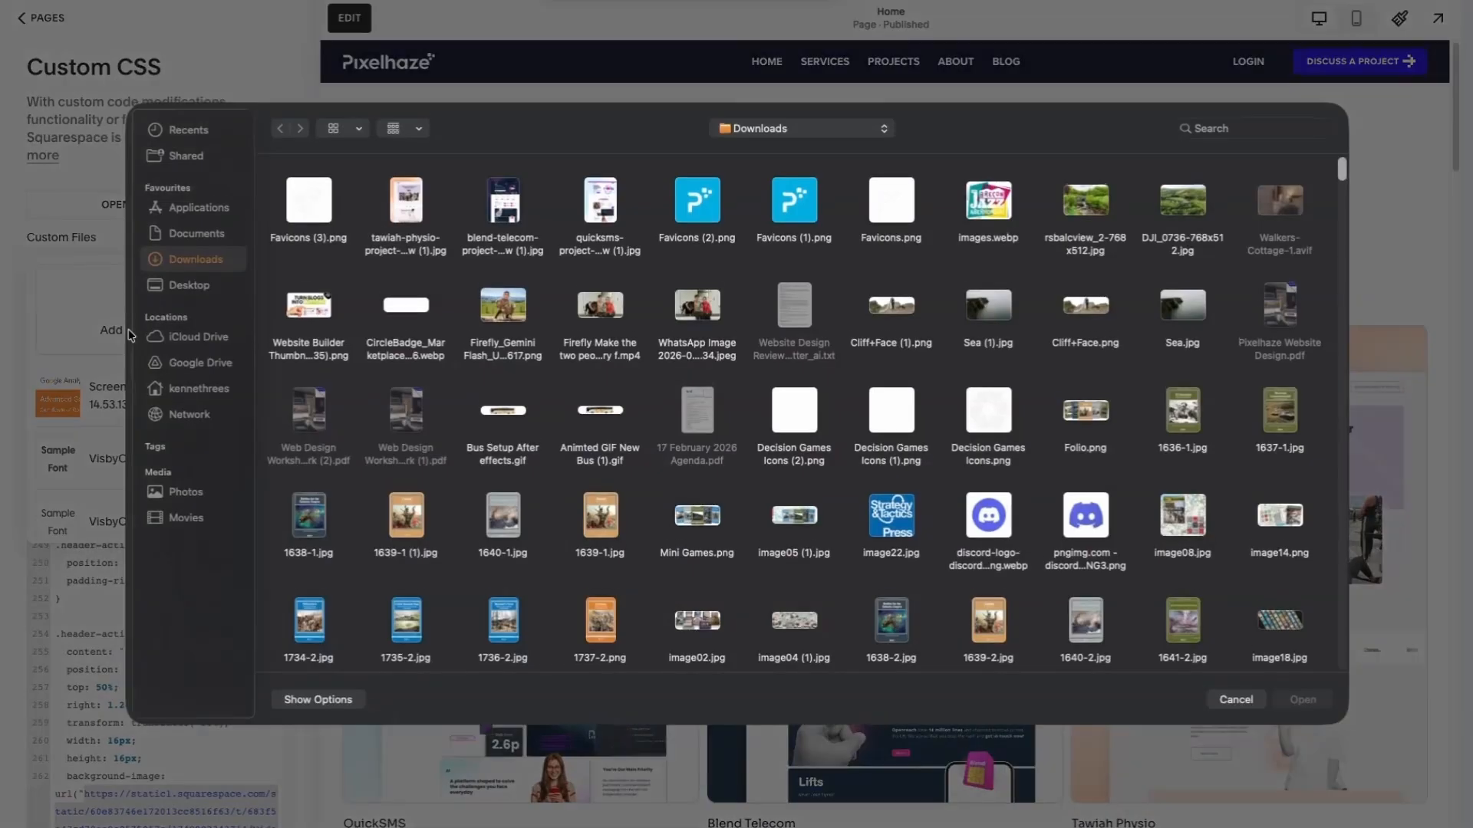
{"action": "left_click", "coordinate": [320, 209]}
{"action": "left_click", "coordinate": [1302, 699]}
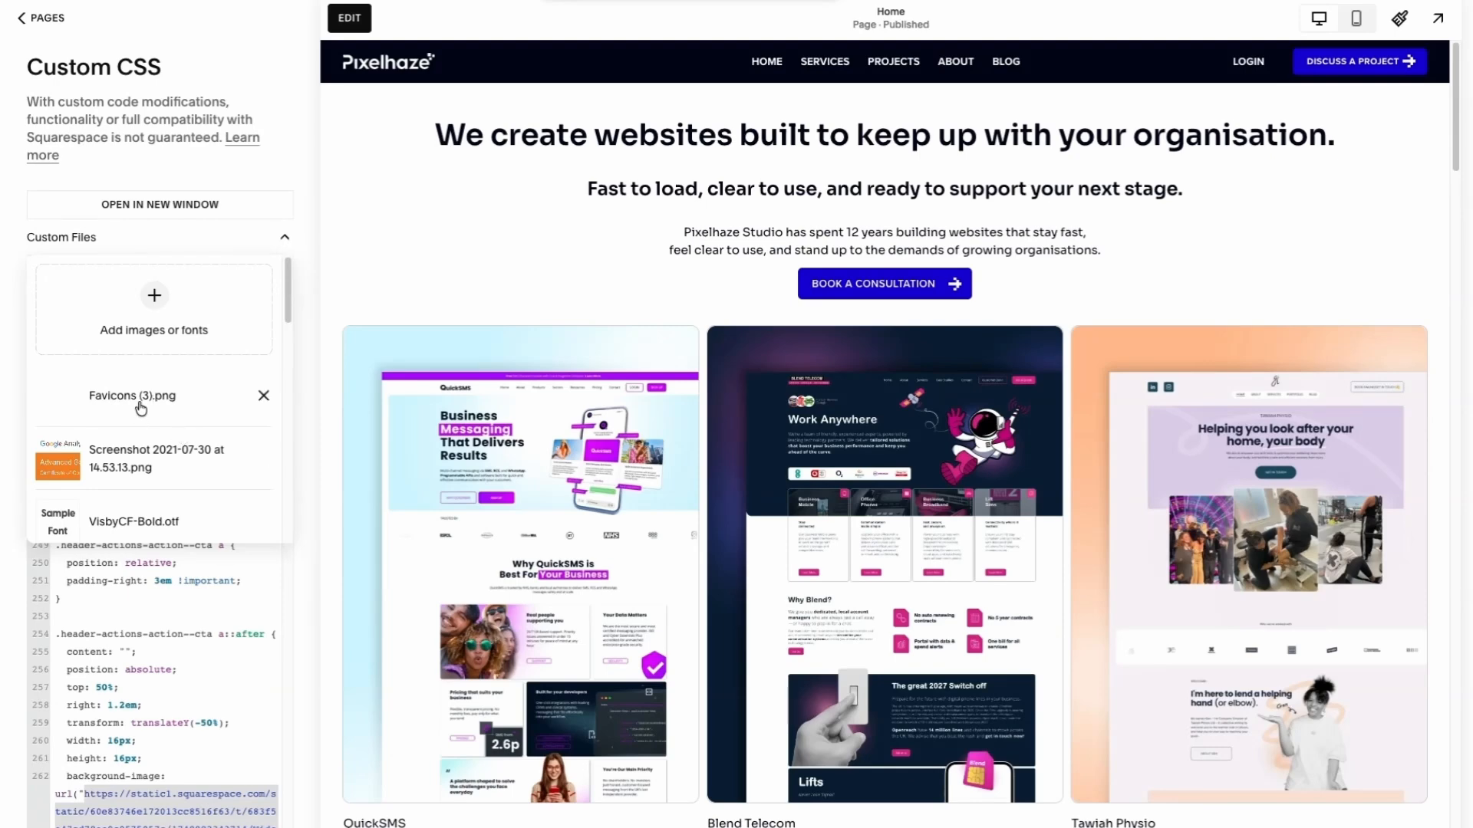
Insert the URL of Favicons (3).png into the background-image of the navigation button icon's rule
{"action": "left_click", "coordinate": [141, 408]}
{"action": "scroll", "coordinate": [183, 776], "scroll_direction": "down", "scroll_amount": 1}
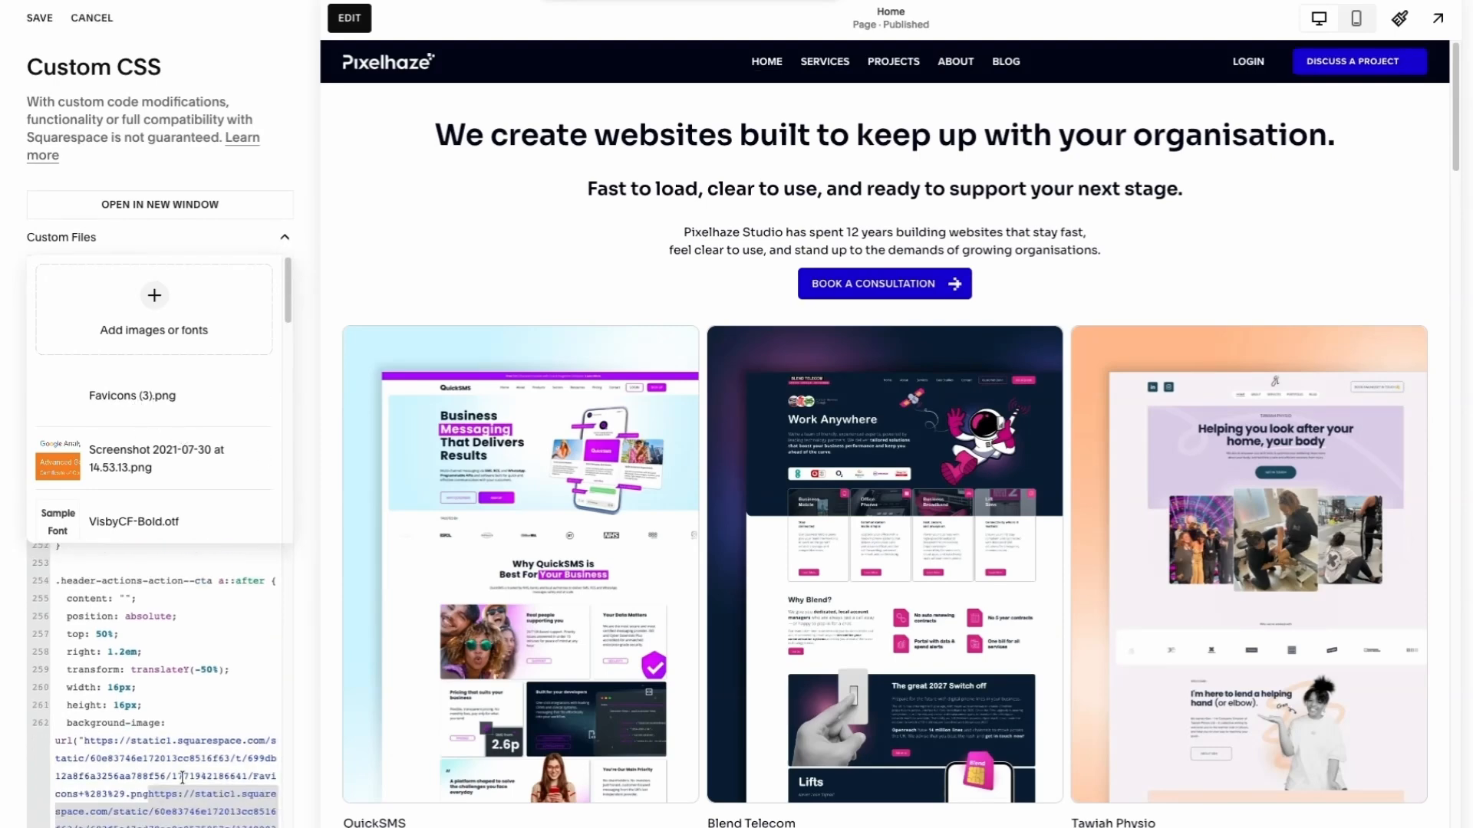
{"action": "left_click", "coordinate": [147, 797]}
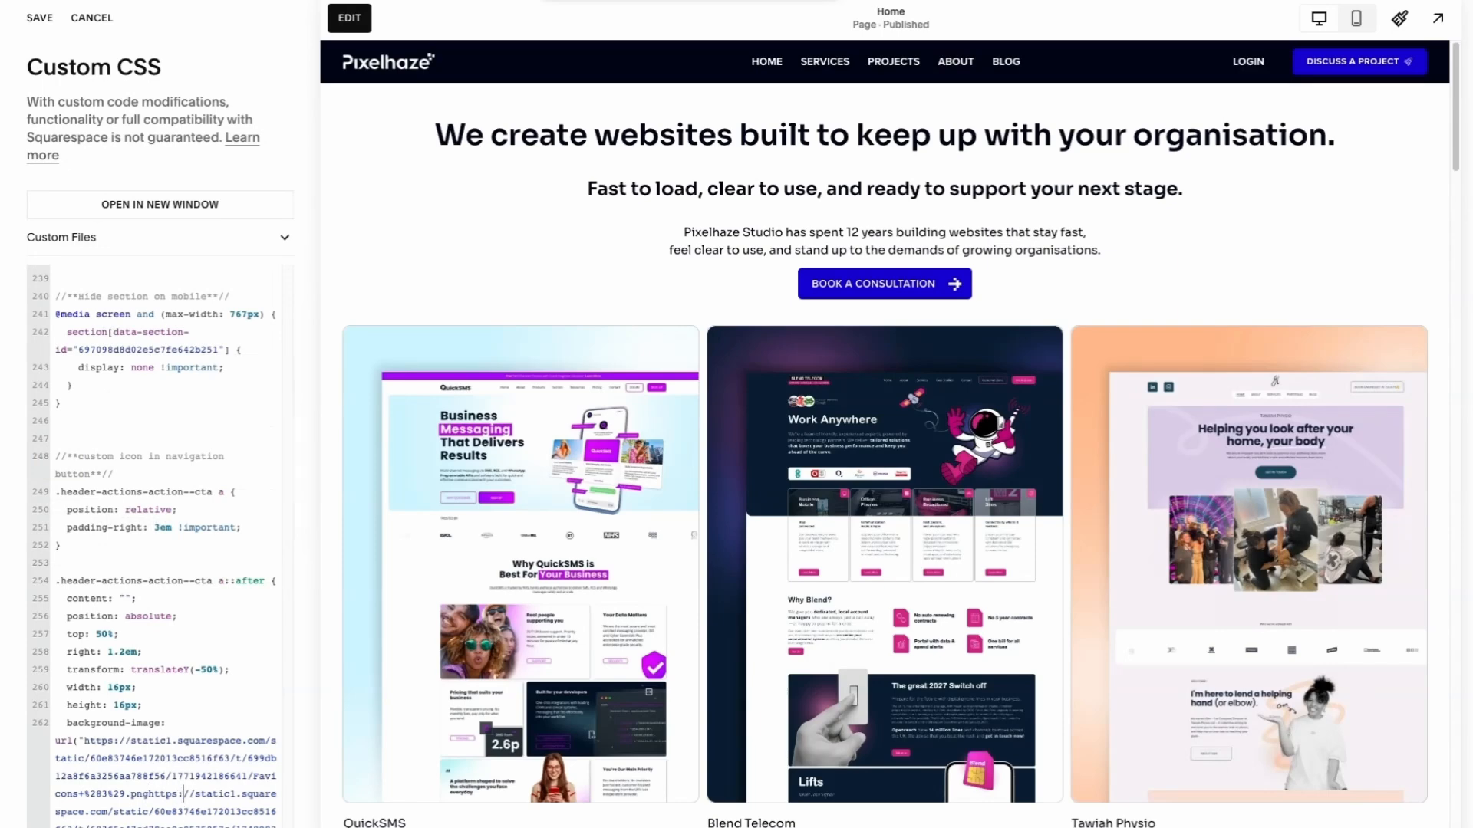
Clear the duplicated URLs from the navigation button icon's background-image and reopen the custom files to reinsert the Favicons (3).png URL
{"action": "left_click_drag", "start_coordinate": [147, 827], "coordinate": [178, 827]}
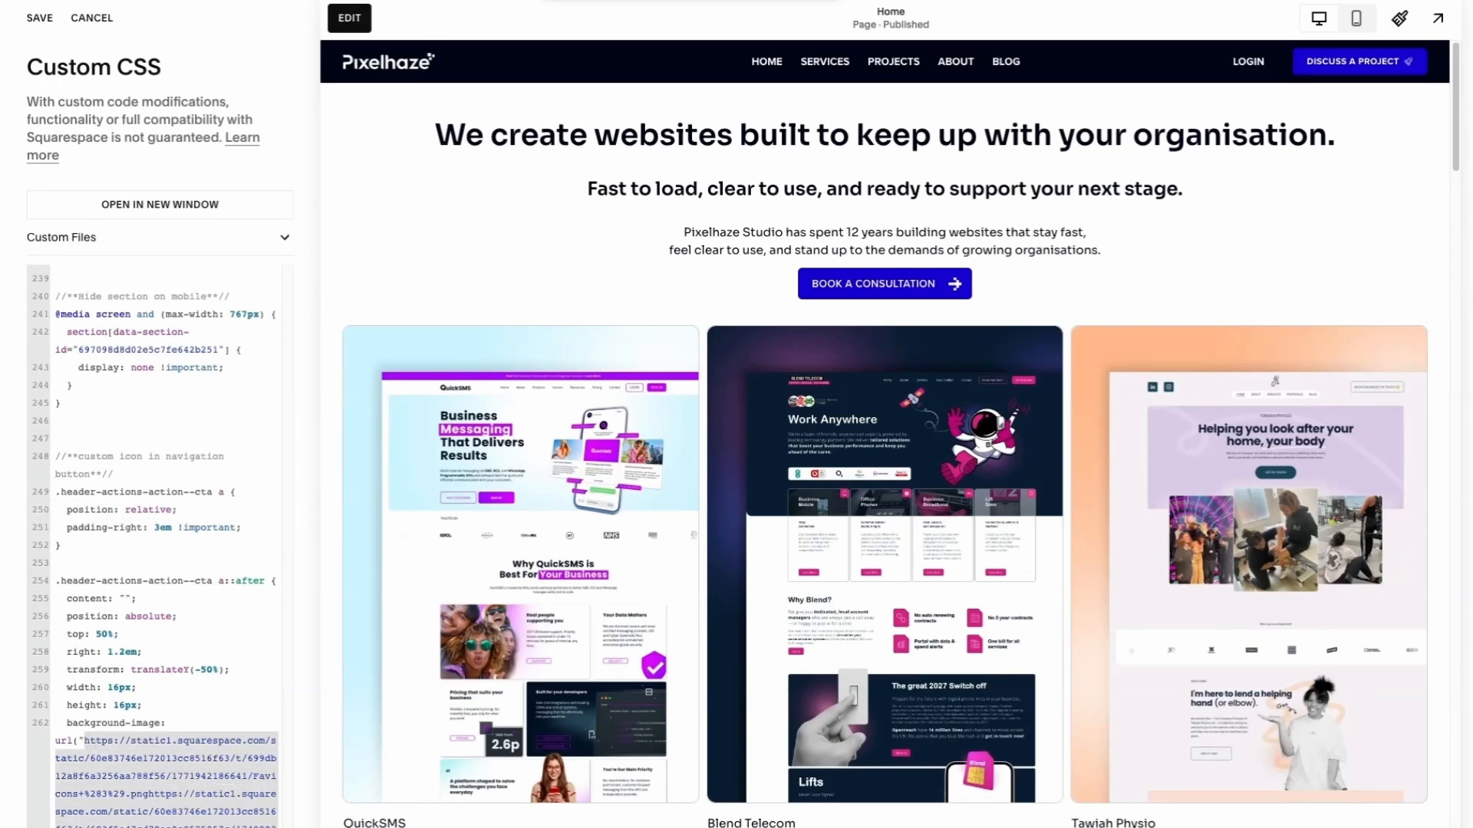
{"action": "scroll", "coordinate": [168, 730], "scroll_direction": "up", "scroll_amount": 3}
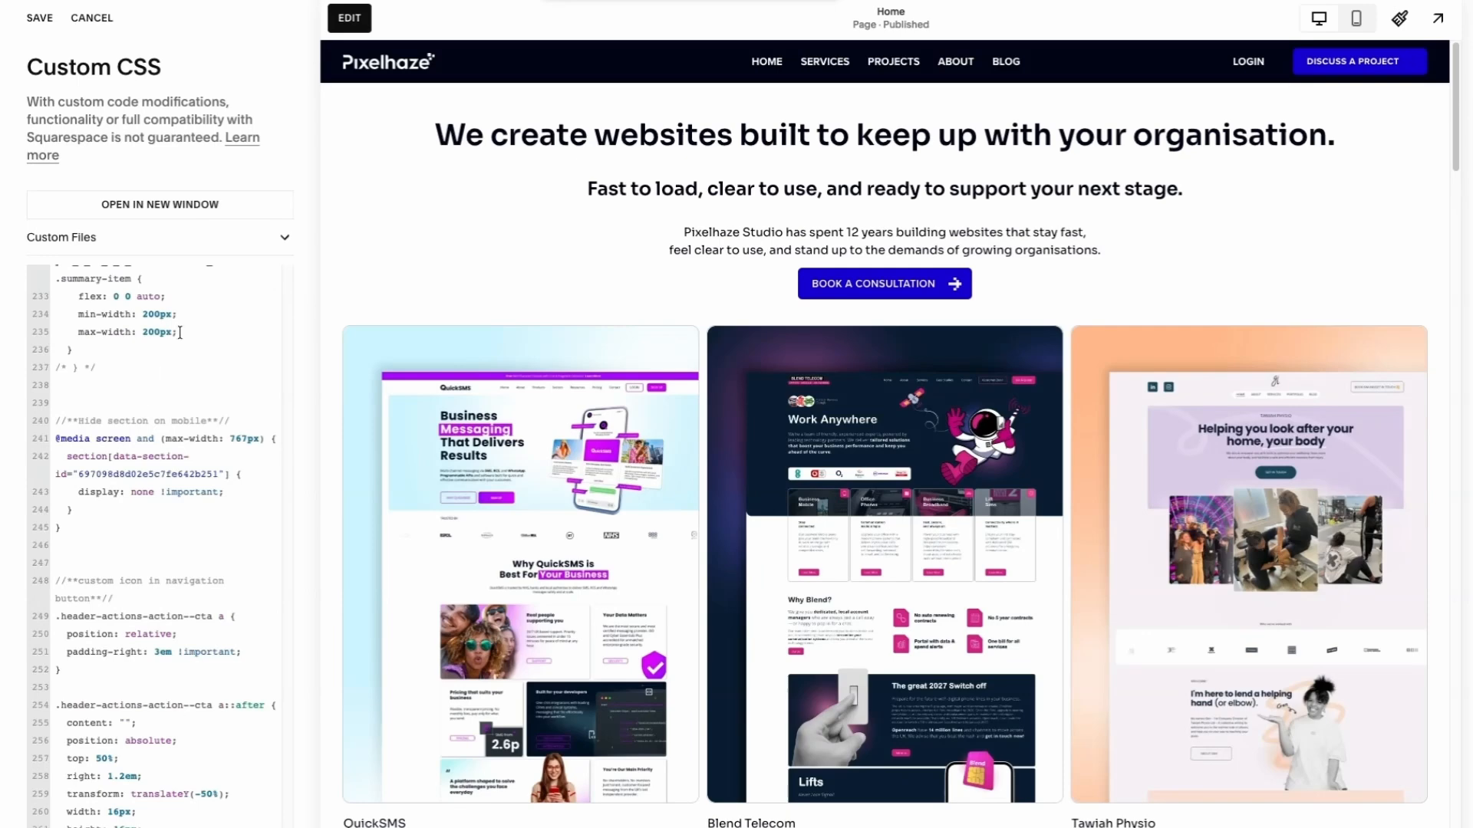
{"action": "left_click", "coordinate": [181, 241]}
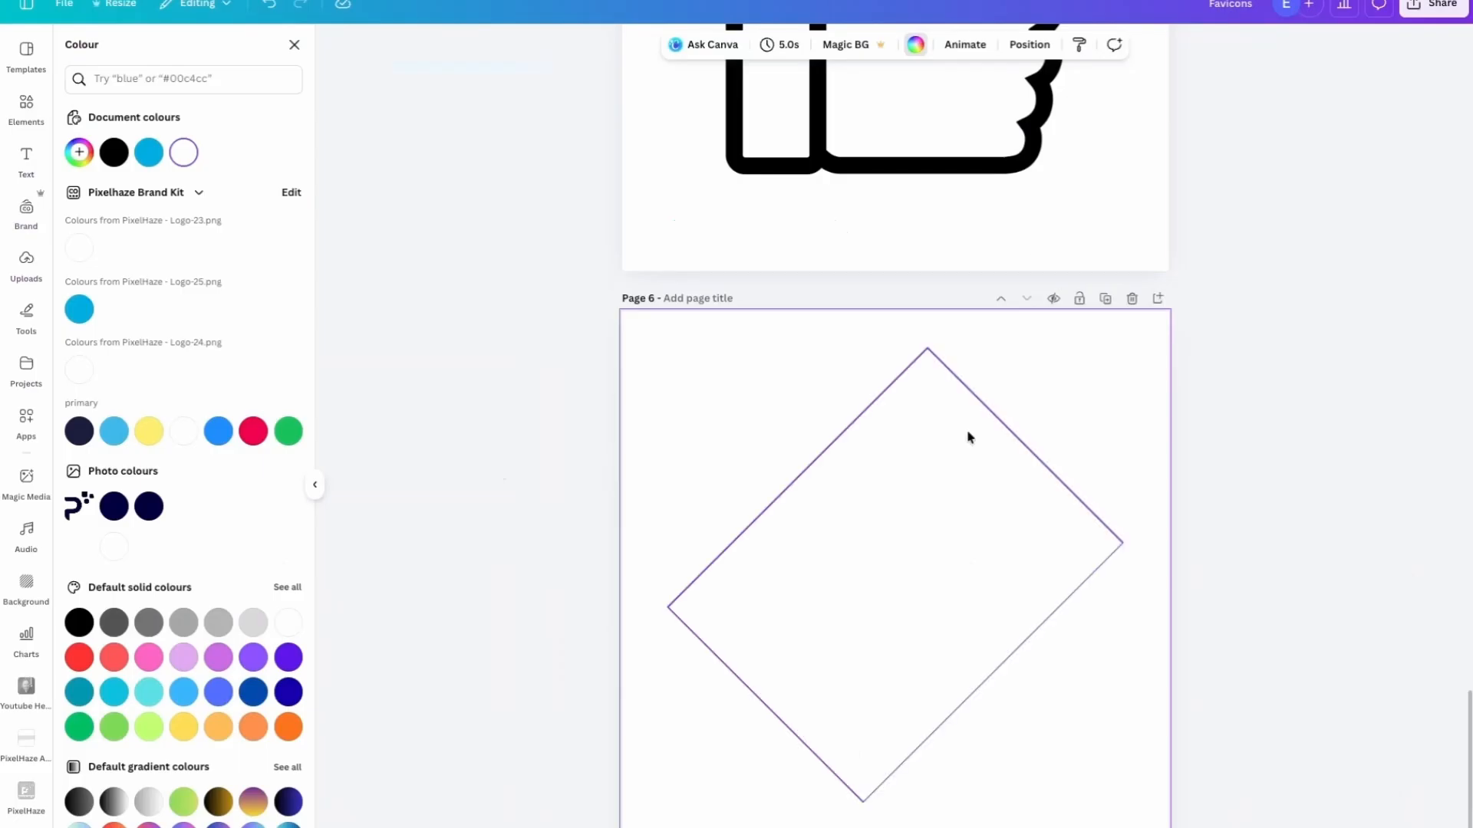
Switch to Canva, recolour the rocket on page 6 black and move it toward the page's lower-left corner
{"action": "left_click", "coordinate": [968, 436]}
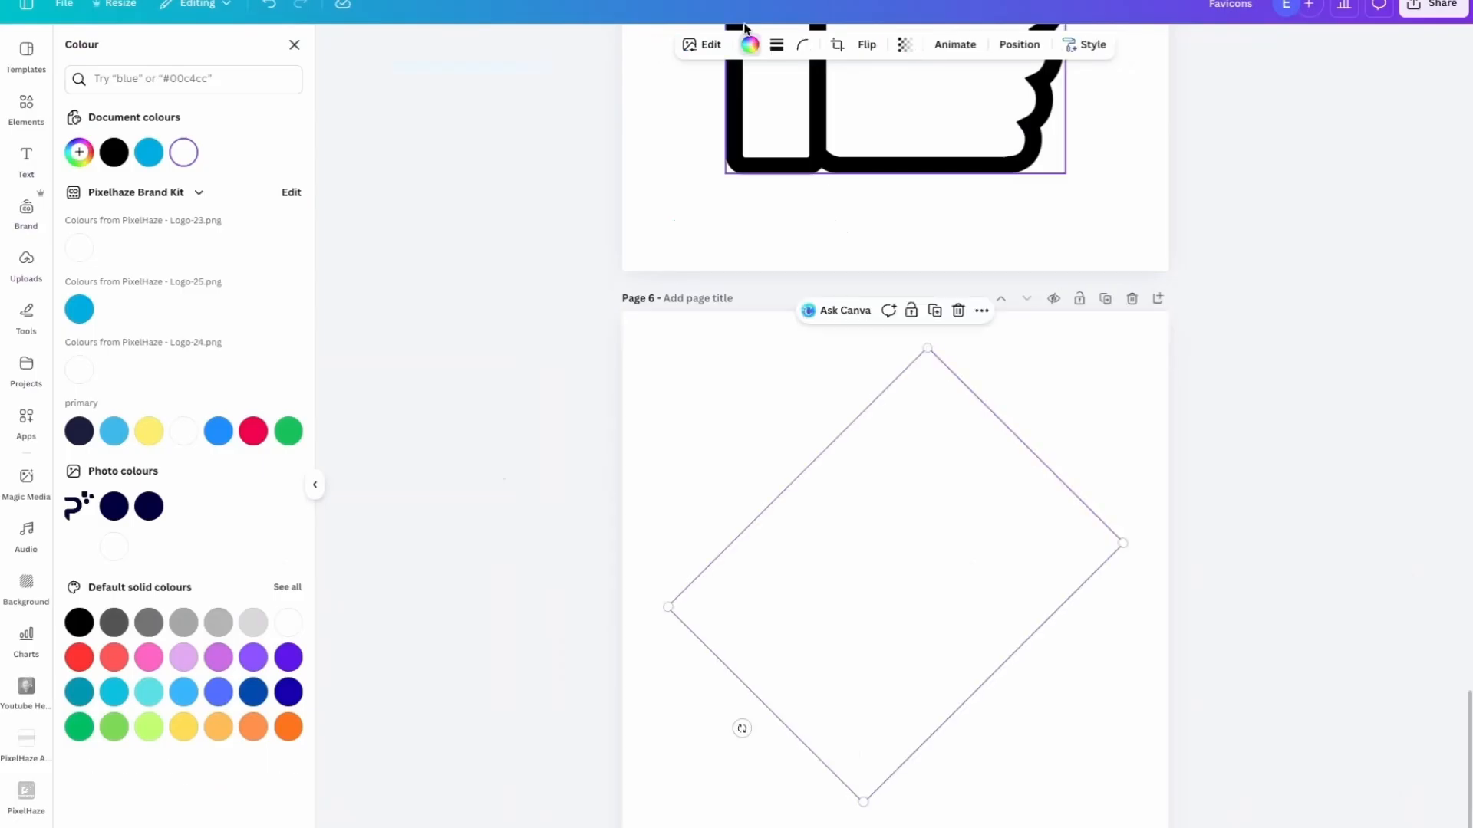
{"action": "left_click", "coordinate": [751, 46]}
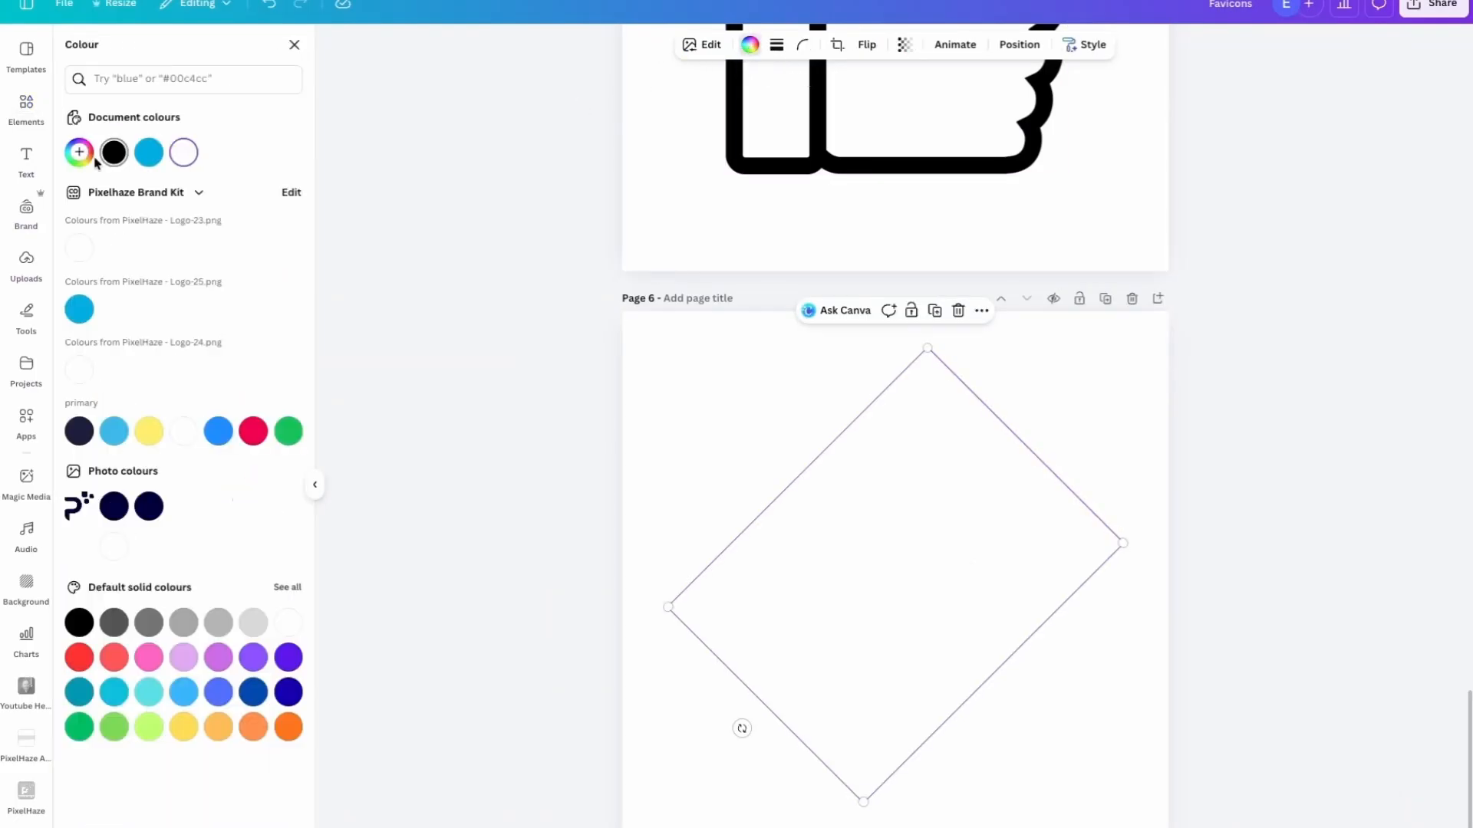
{"action": "left_click_drag", "start_coordinate": [920, 541], "coordinate": [850, 629]}
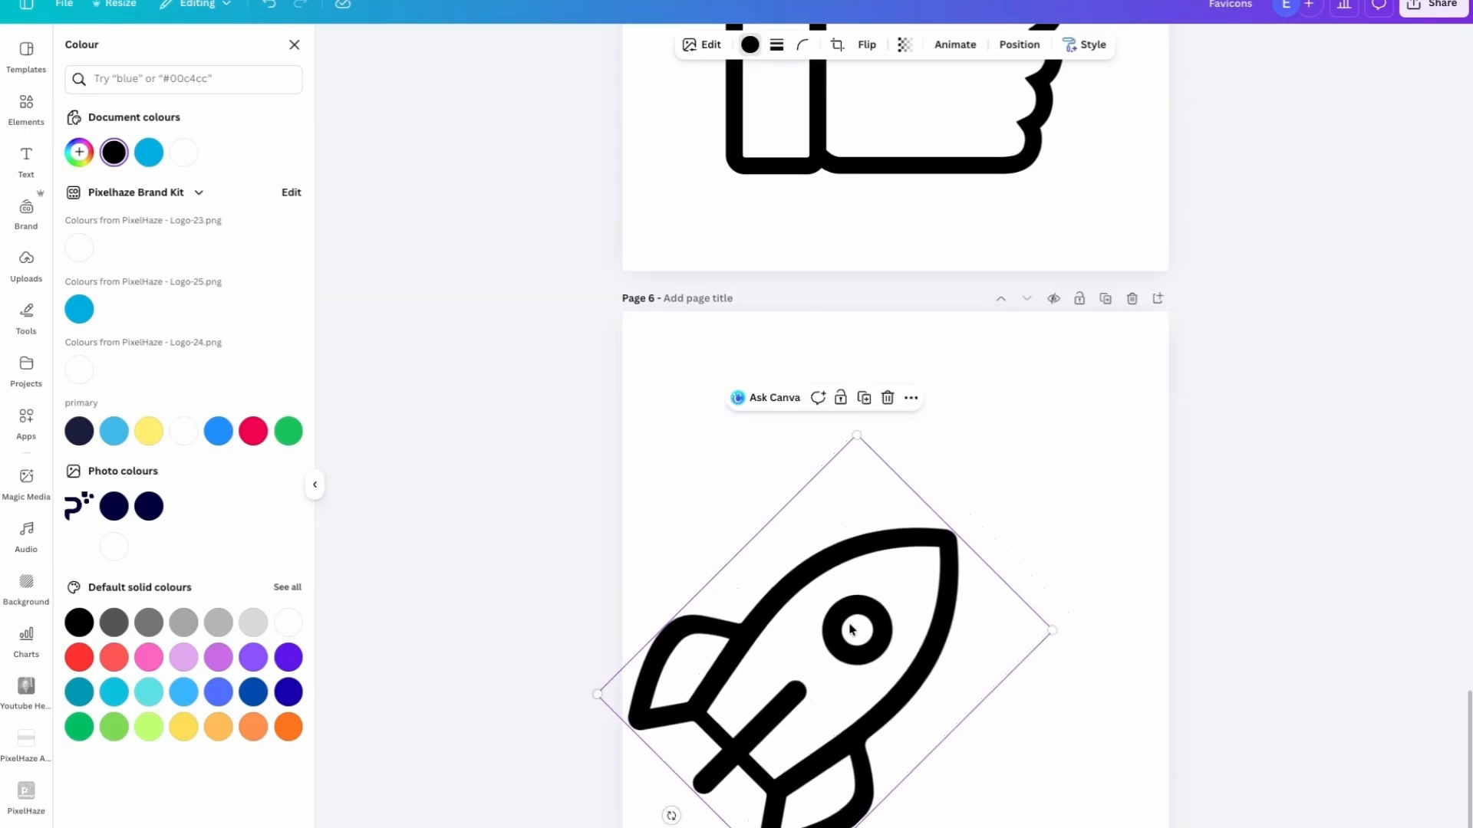
Enlarge the rocket until it fills page 6 and recolour it white
{"action": "left_click_drag", "start_coordinate": [1052, 631], "coordinate": [1012, 550]}
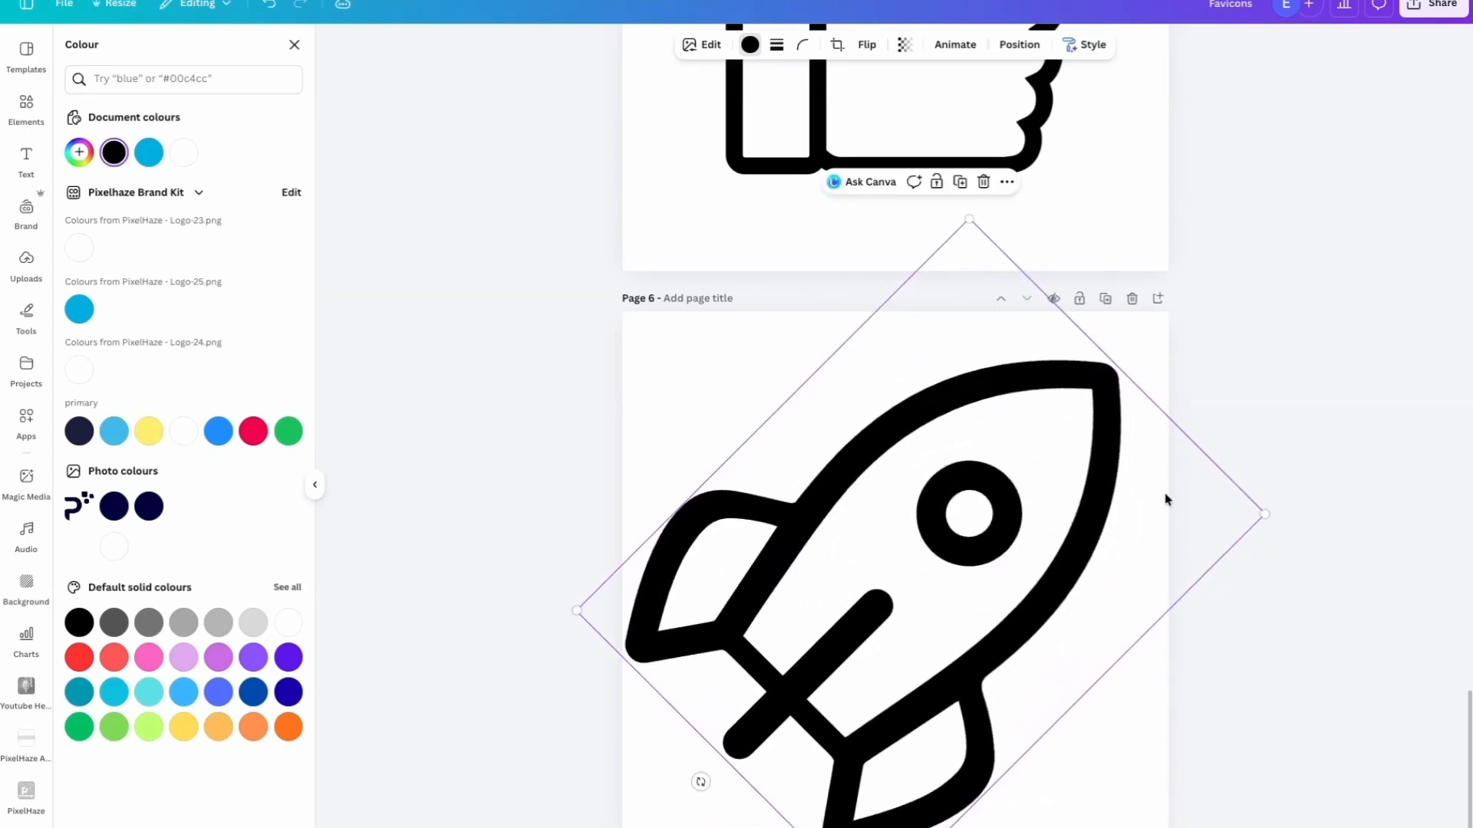
{"action": "left_click_drag", "start_coordinate": [1268, 512], "coordinate": [1307, 491]}
{"action": "left_click", "coordinate": [181, 158]}
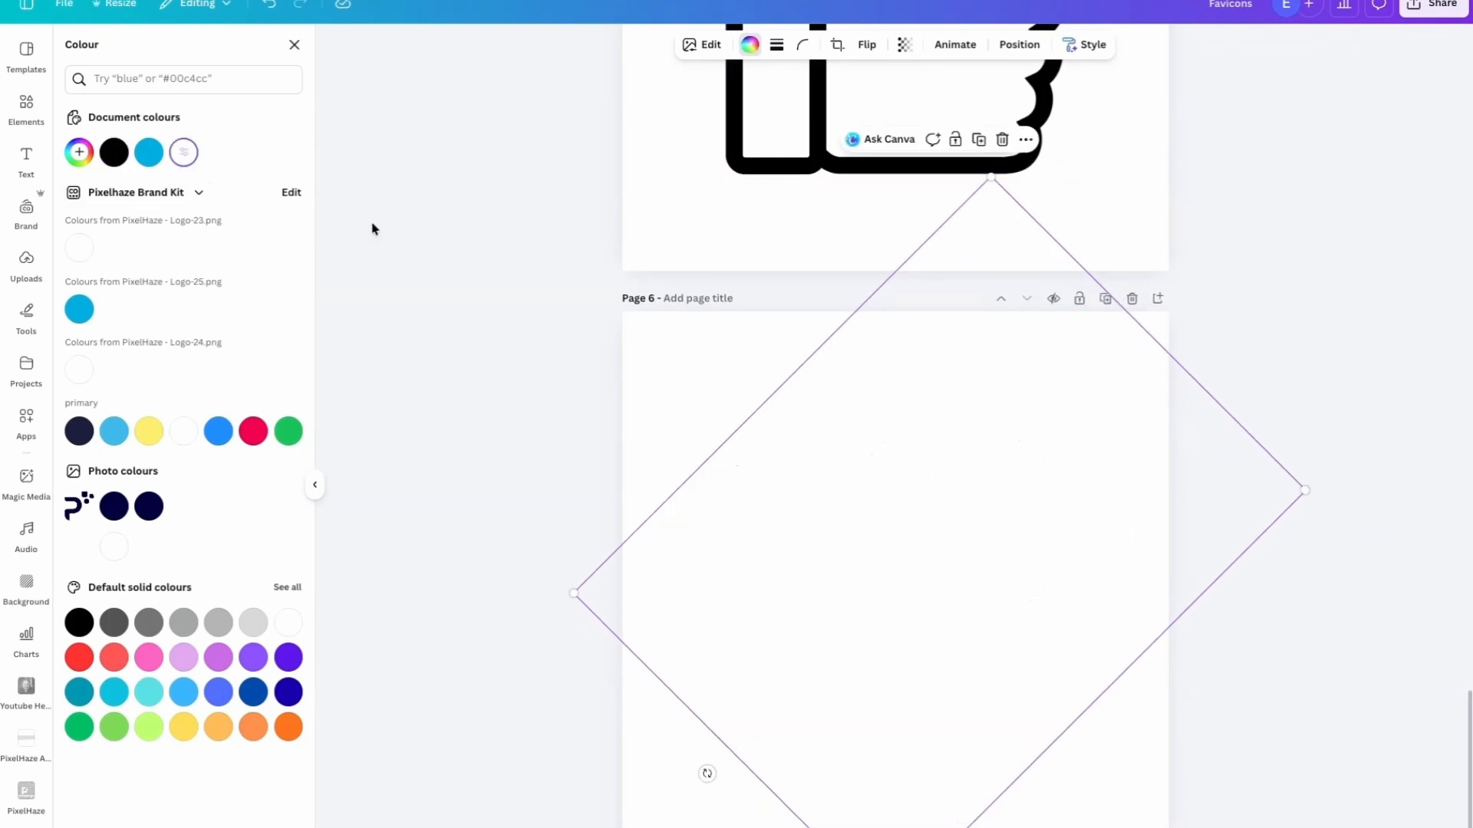
{"action": "left_click", "coordinate": [523, 310]}
Download only page 6 with the enlarged rocket as a PNG with a transparent background
{"action": "left_click", "coordinate": [1463, 6]}
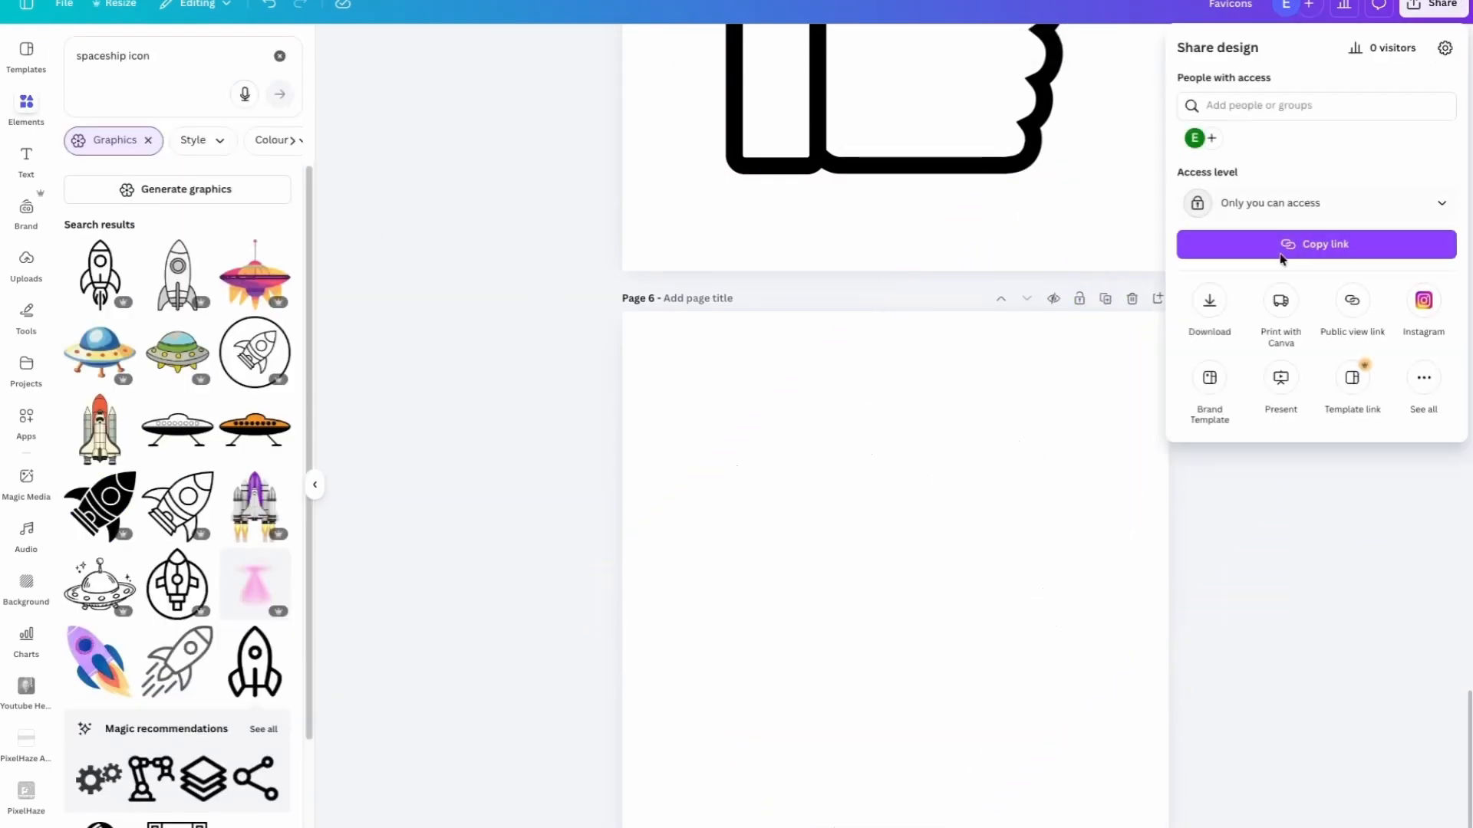
{"action": "left_click", "coordinate": [1223, 301]}
{"action": "left_click", "coordinate": [1229, 250]}
{"action": "left_click", "coordinate": [1269, 300]}
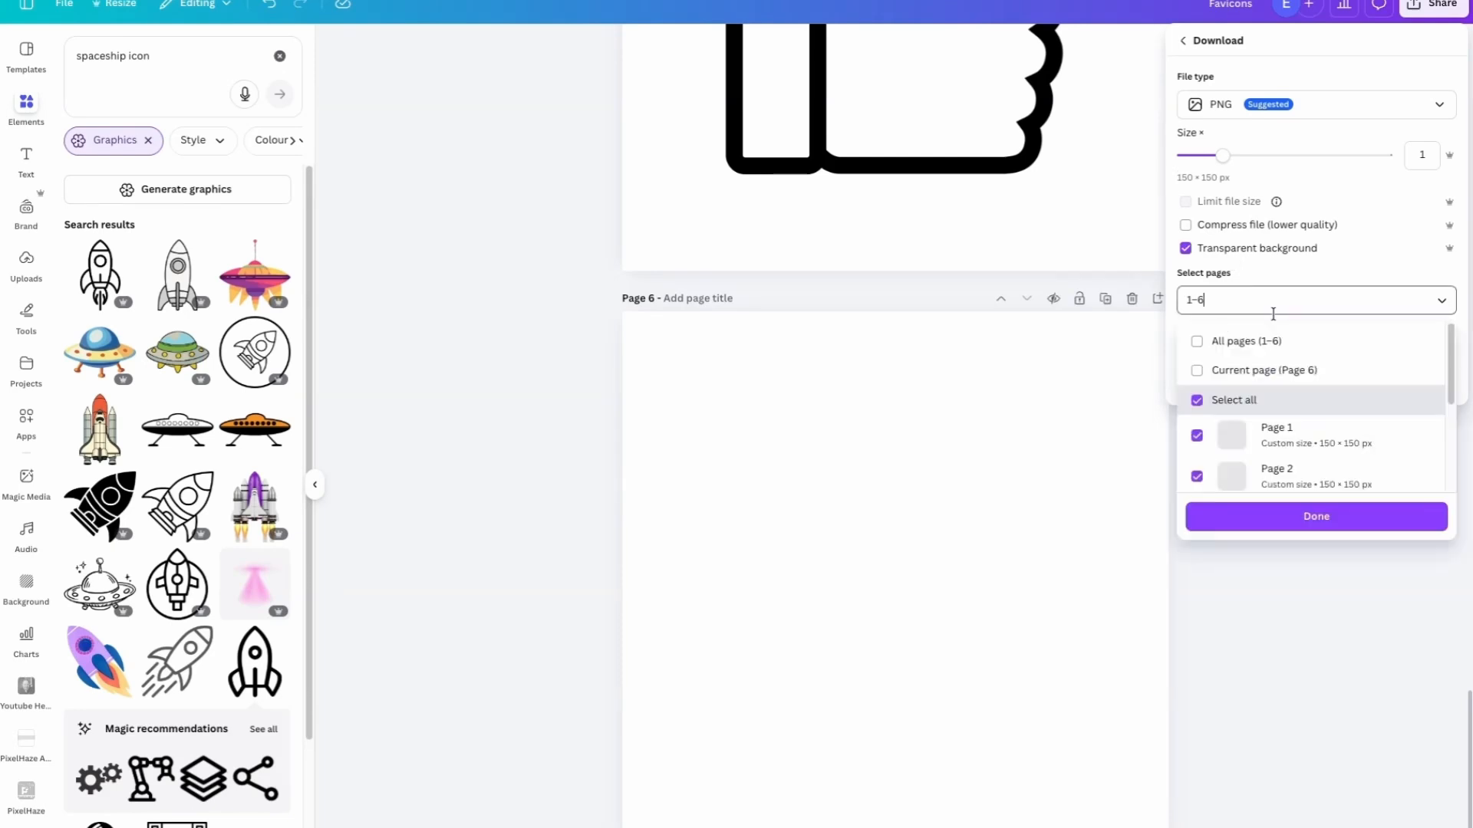
{"action": "left_click", "coordinate": [1233, 399]}
{"action": "scroll", "coordinate": [1304, 429], "scroll_direction": "down", "scroll_amount": 3}
{"action": "left_click", "coordinate": [1227, 464]}
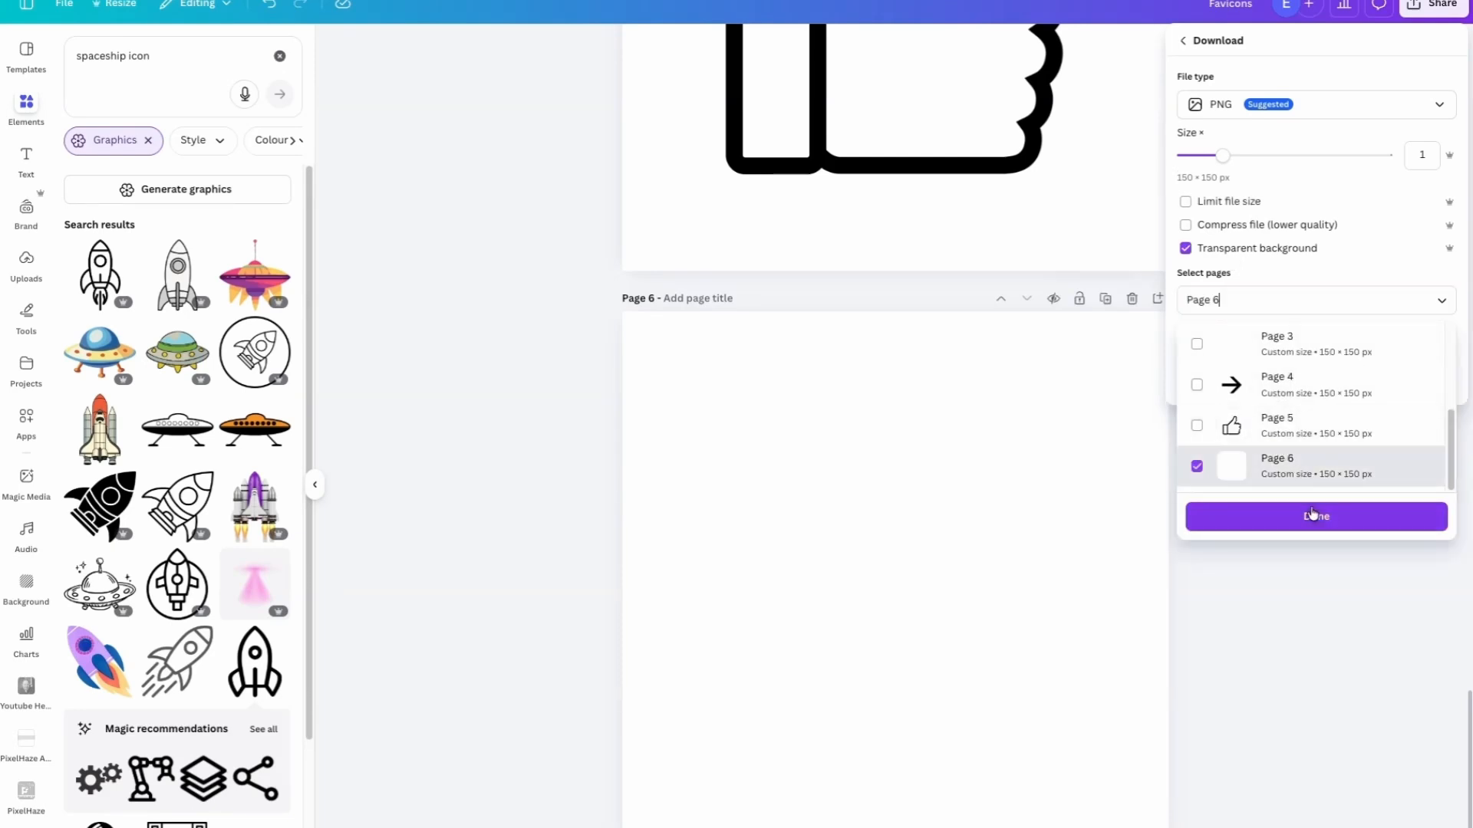
{"action": "left_click", "coordinate": [1316, 517]}
{"action": "left_click", "coordinate": [1301, 375]}
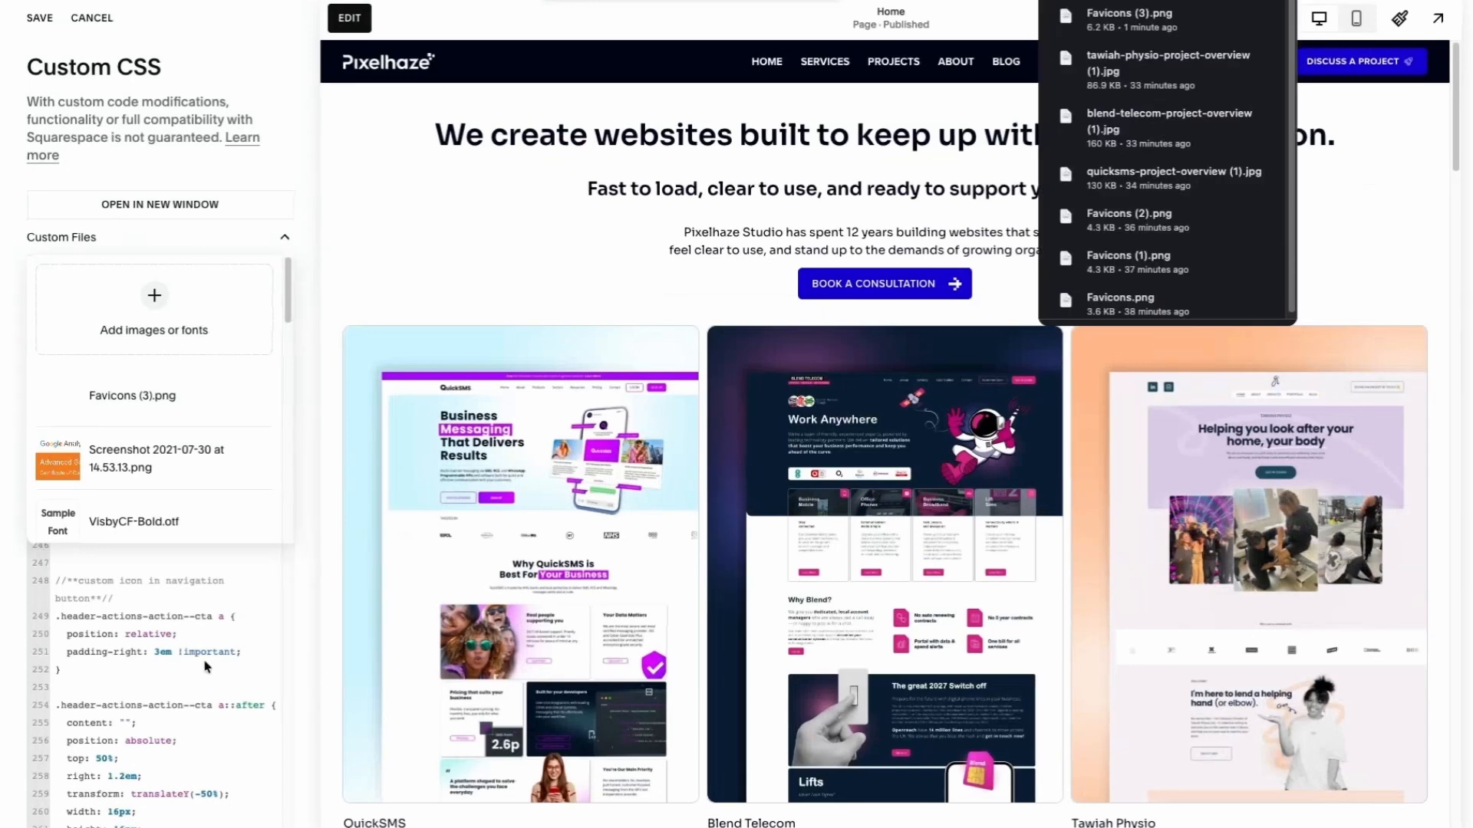
Switch back to Squarespace and delete the Favicons (3).png URL from the background-image of the .header-actions-action--cta a::after rule
{"action": "left_click", "coordinate": [175, 786]}
{"action": "scroll", "coordinate": [175, 786], "scroll_direction": "down", "scroll_amount": 2}
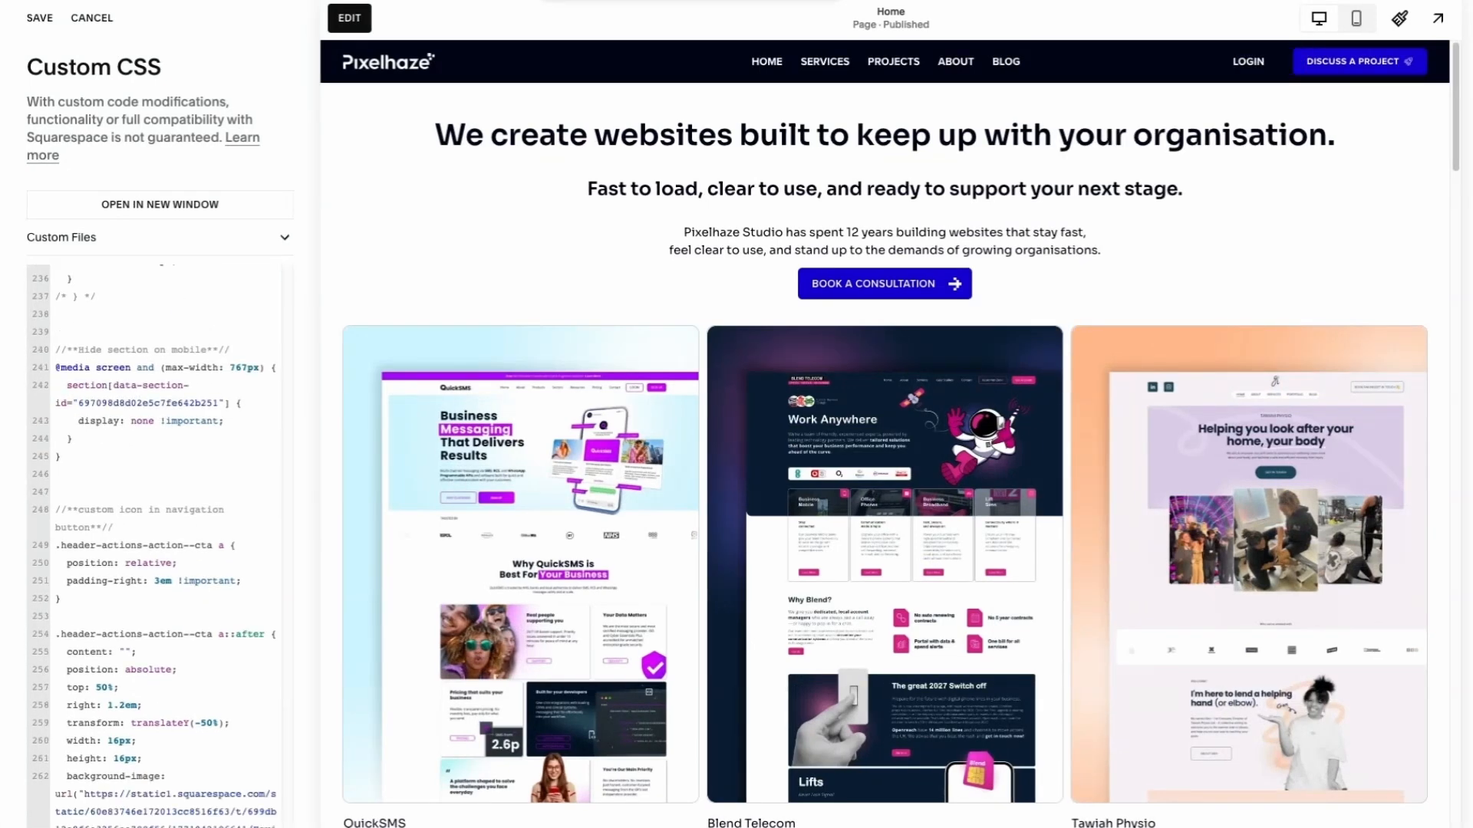
{"action": "left_click_drag", "start_coordinate": [158, 827], "coordinate": [85, 795]}
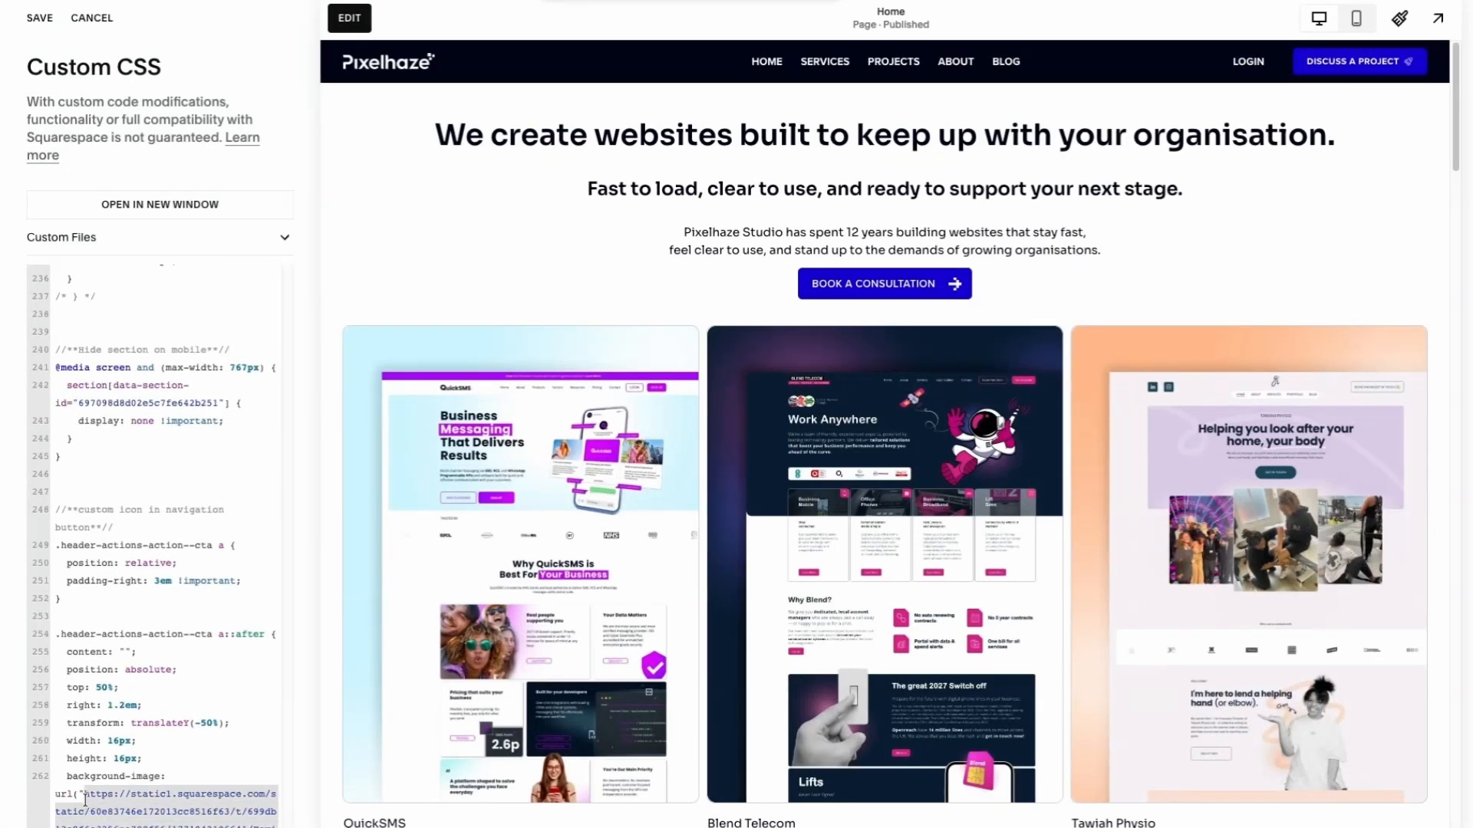
{"action": "key", "text": "BackSpace"}
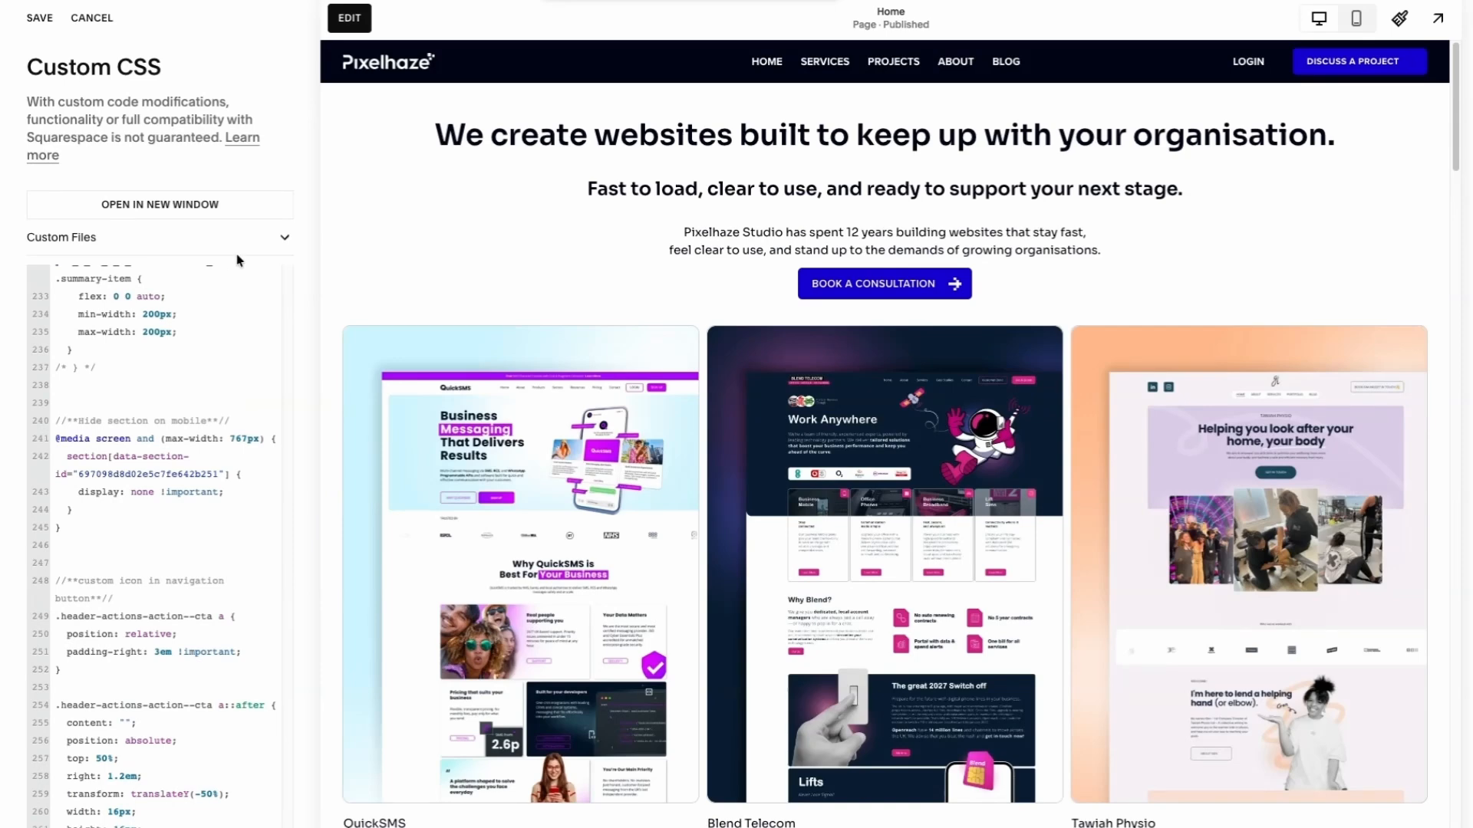
Upload Favicons (4).png from the Downloads folder to the custom files and insert its URL into the icon's background-image
{"action": "left_click", "coordinate": [238, 247]}
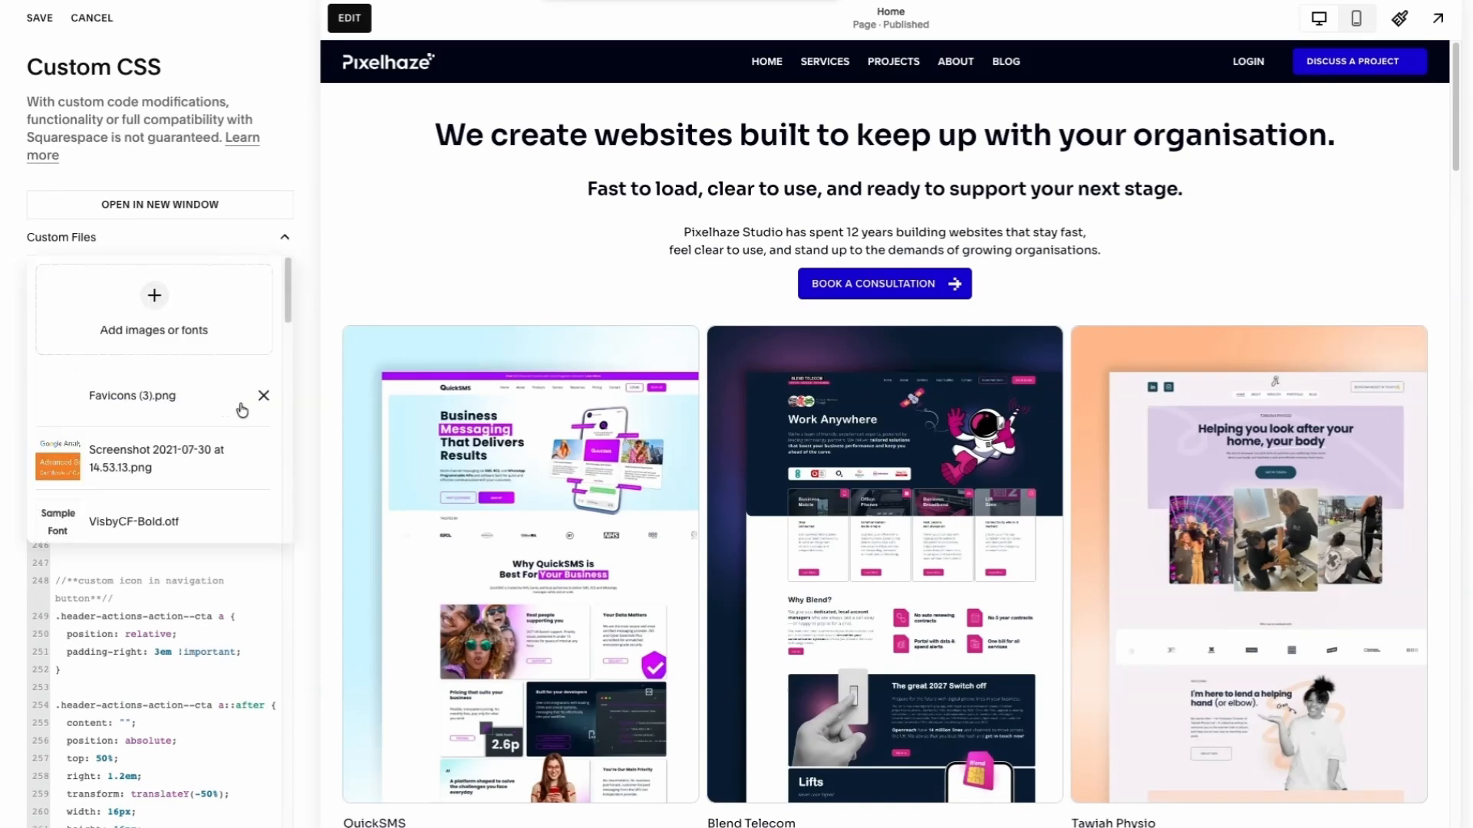
{"action": "left_click", "coordinate": [163, 330]}
{"action": "left_click", "coordinate": [295, 201]}
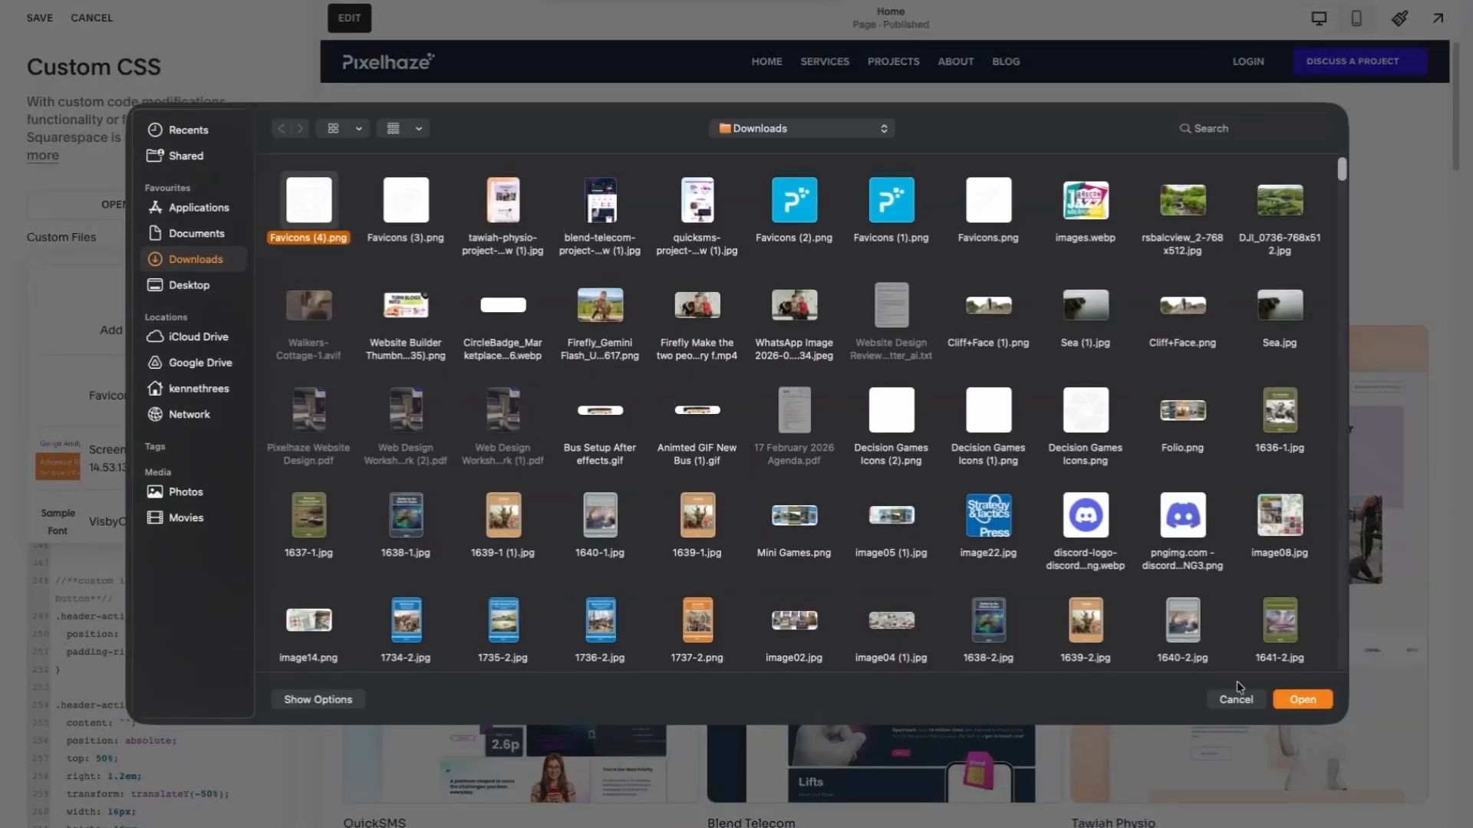
{"action": "left_click", "coordinate": [1300, 699]}
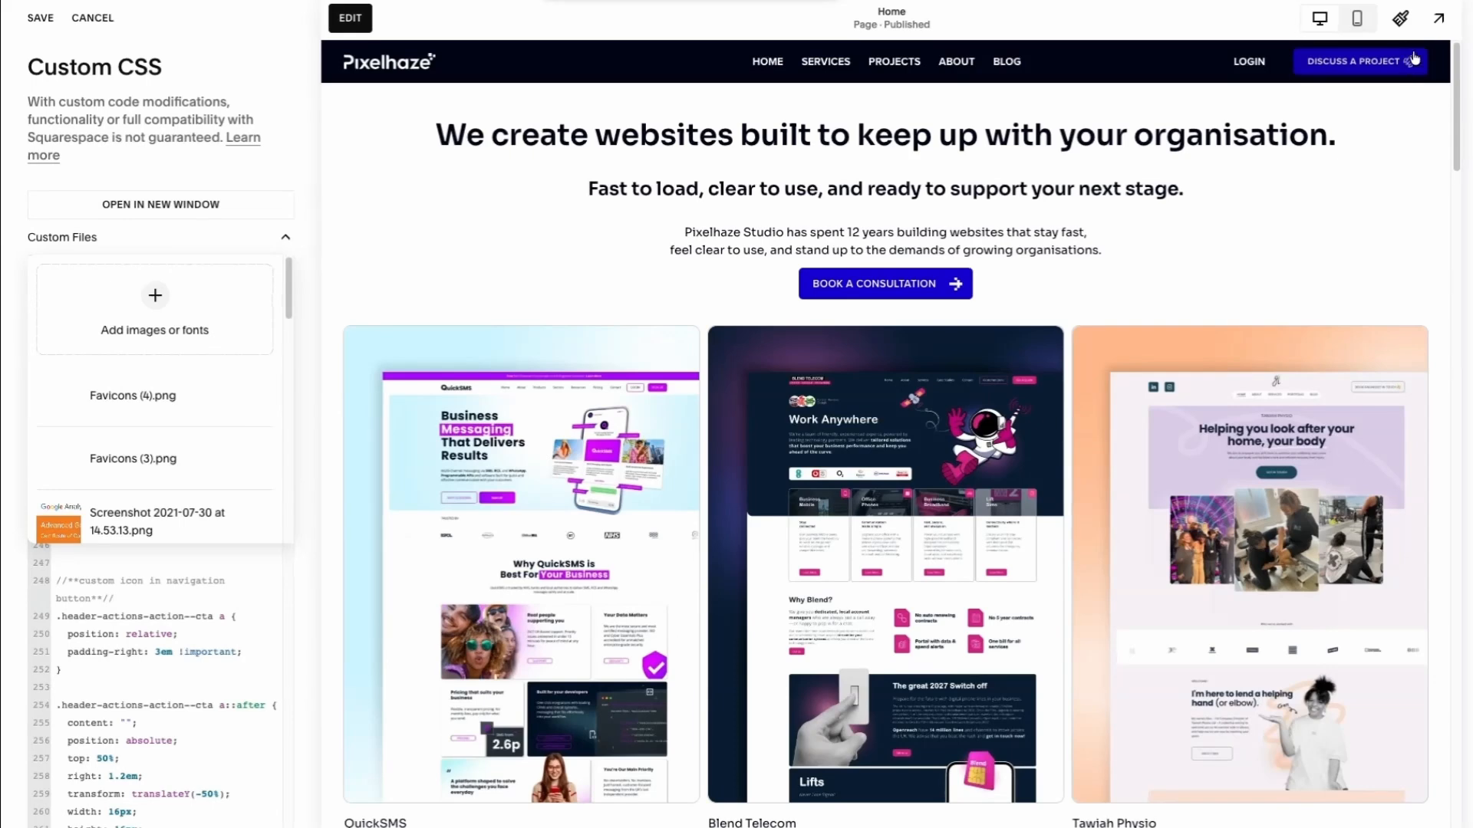
Set the right offset in the .header-actions-action--cta a::after rule to 1.1em
{"action": "left_click", "coordinate": [162, 682]}
{"action": "scroll", "coordinate": [180, 723], "scroll_direction": "down", "scroll_amount": 2}
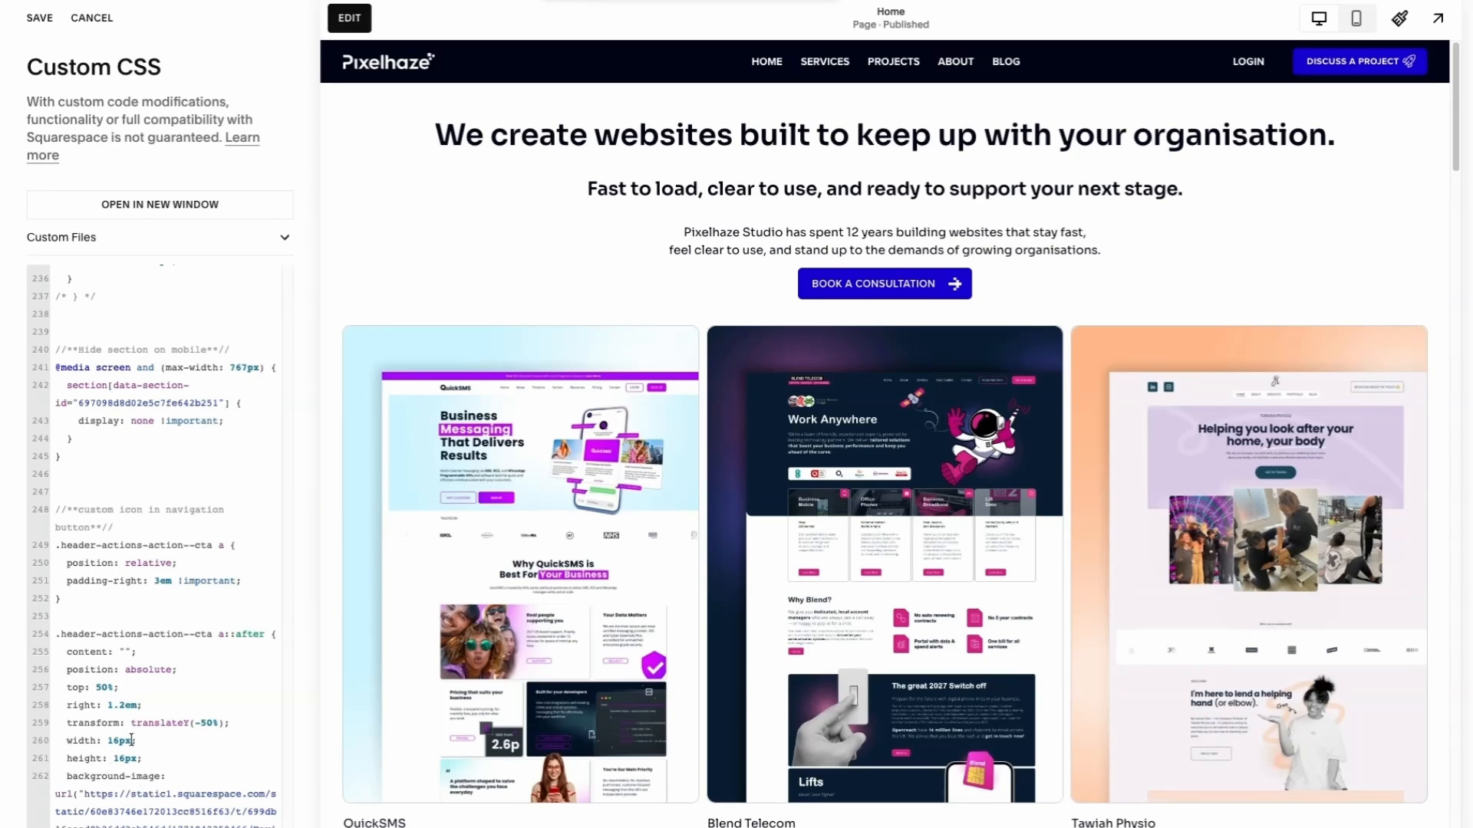
{"action": "left_click_drag", "start_coordinate": [108, 703], "coordinate": [124, 703]}
{"action": "type", "text": "1.5"}
{"action": "key", "text": "BackSpace"}
{"action": "type", "text": "1"}
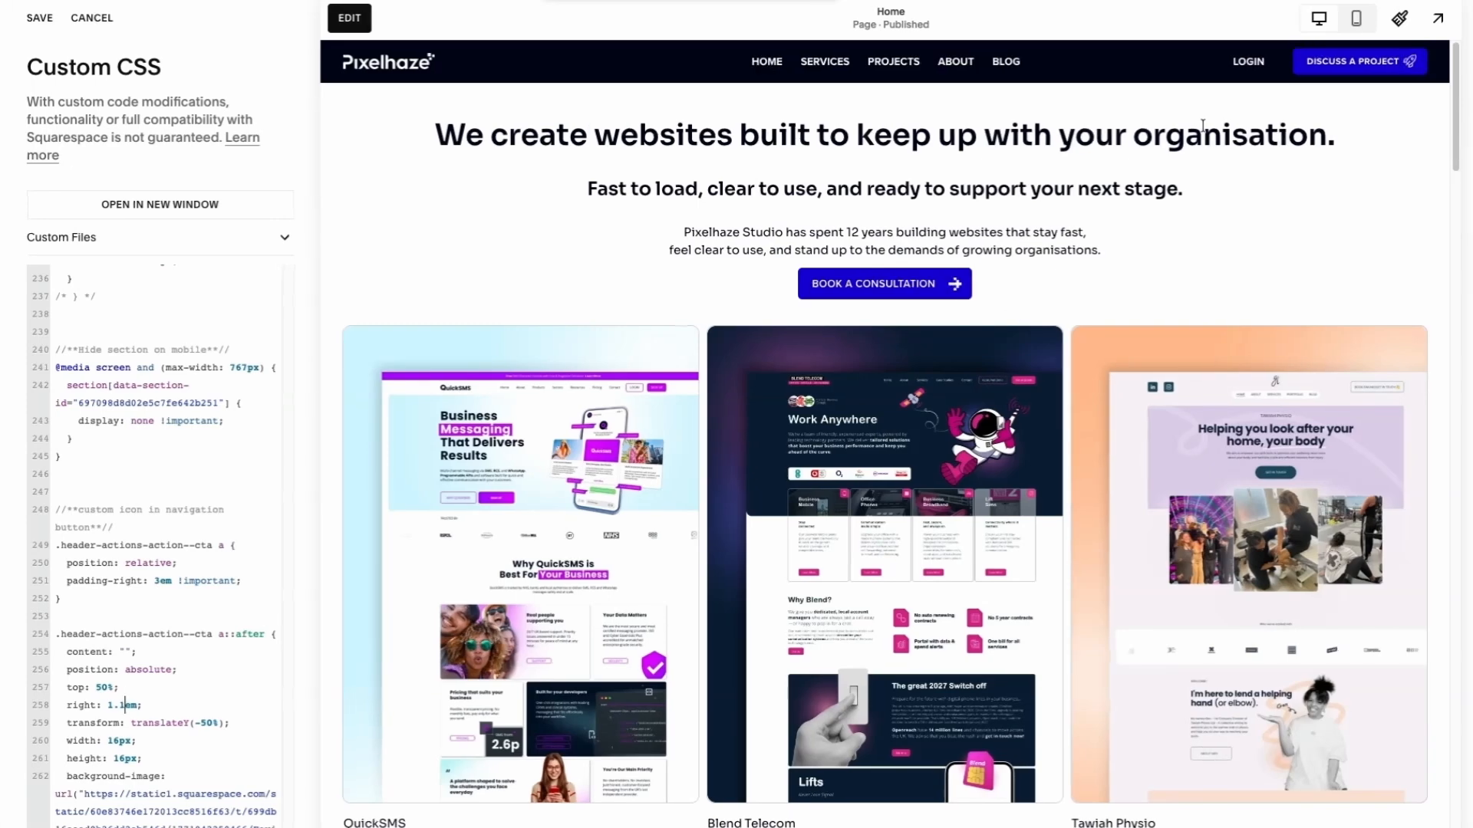